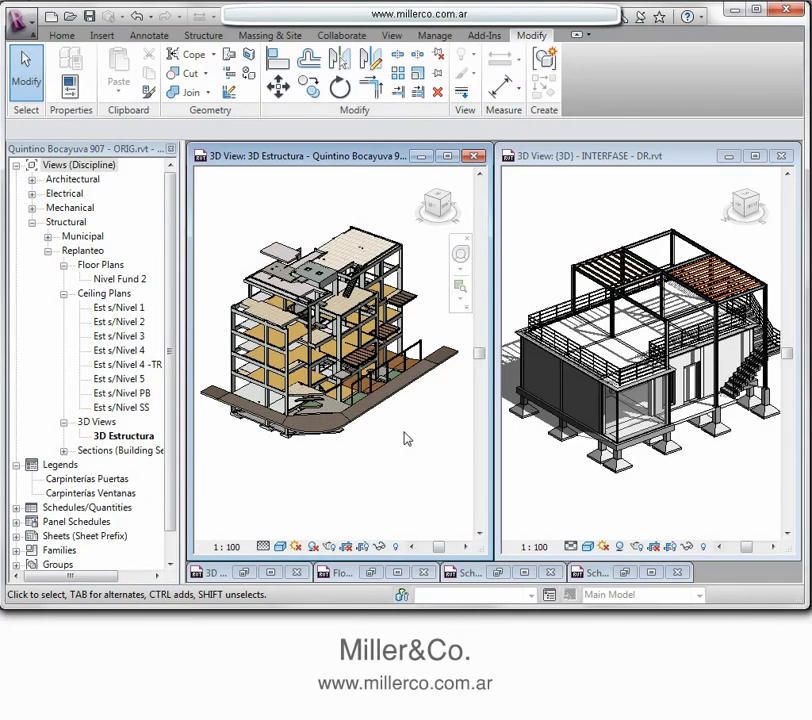
pyautogui.click(538, 213)
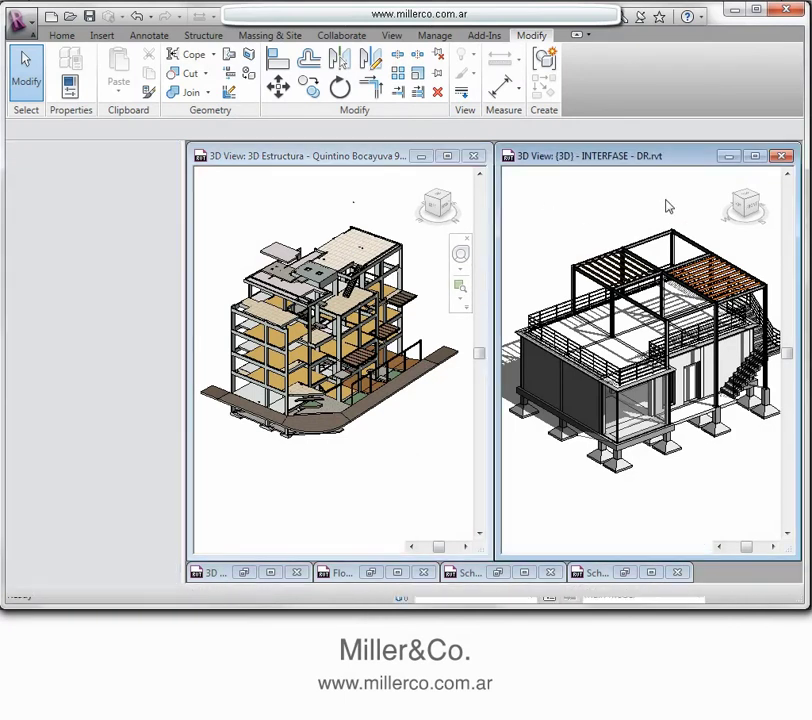
pyautogui.moveTo(598, 208); pyautogui.dragTo(608, 210, button='middle')
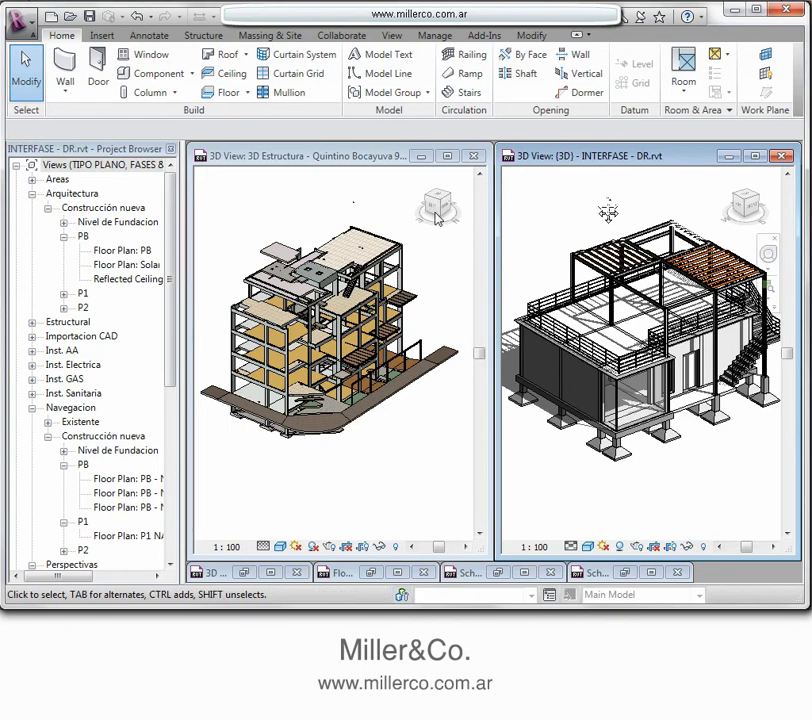
pyautogui.click(322, 208)
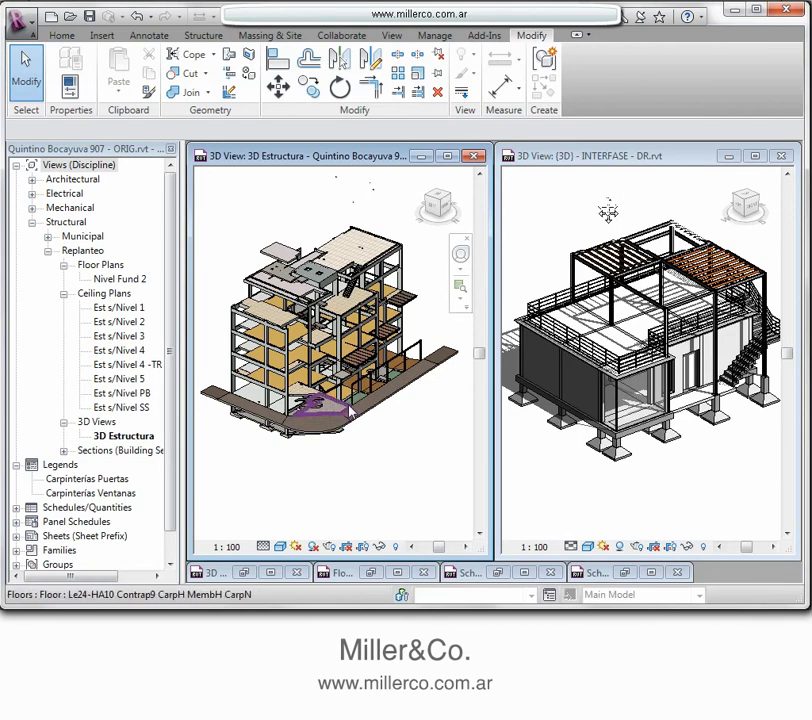
pyautogui.moveTo(366, 486)
pyautogui.mouseDown(button='middle')
pyautogui.moveTo(372, 495)
pyautogui.moveTo(367, 490)
pyautogui.mouseUp(button='middle')
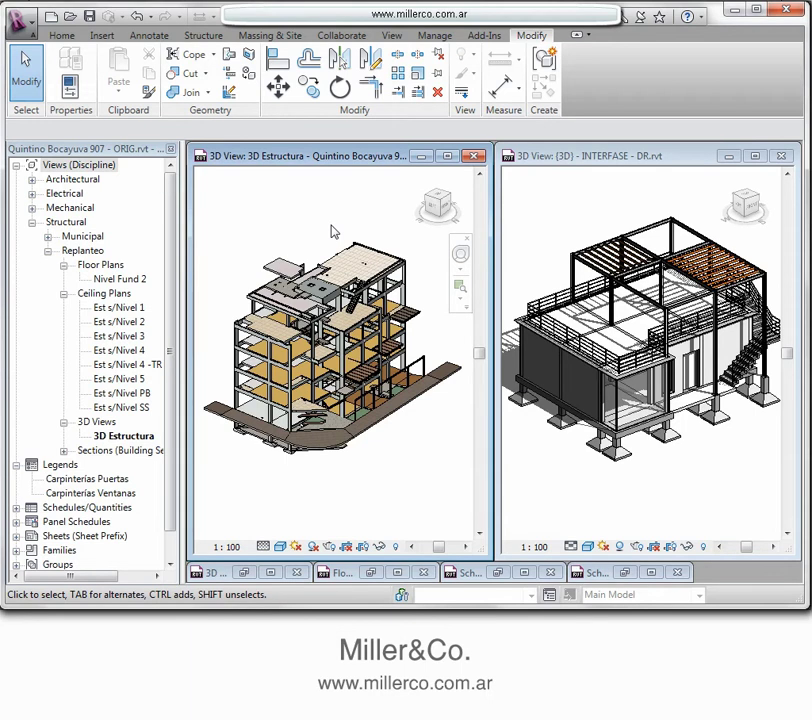
# Review the view templates available for the 3D Estructura view, Structural Analytical Normal and Architectural Presentation 3D, without applying any.
pyautogui.rightClick(126, 437)
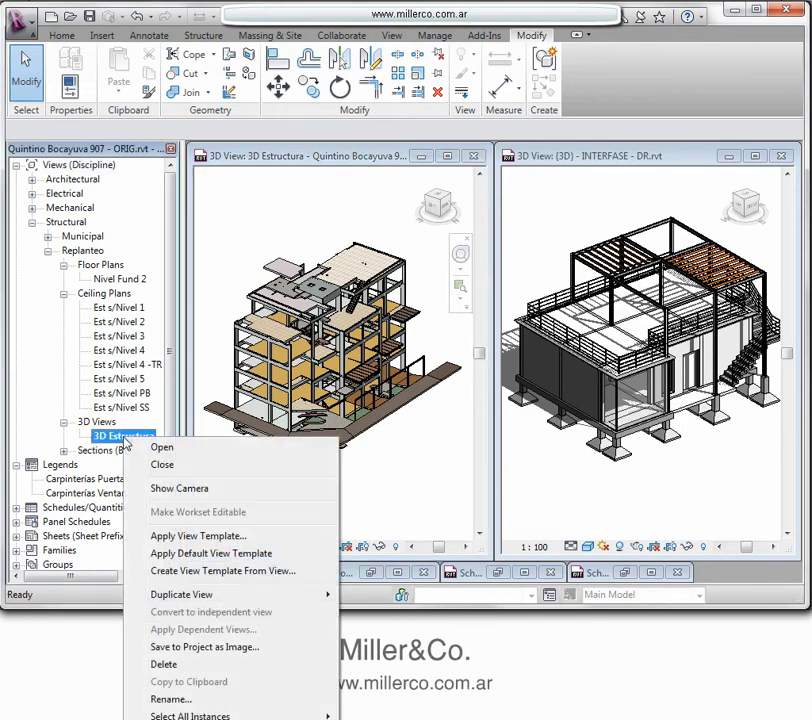
pyautogui.click(160, 536)
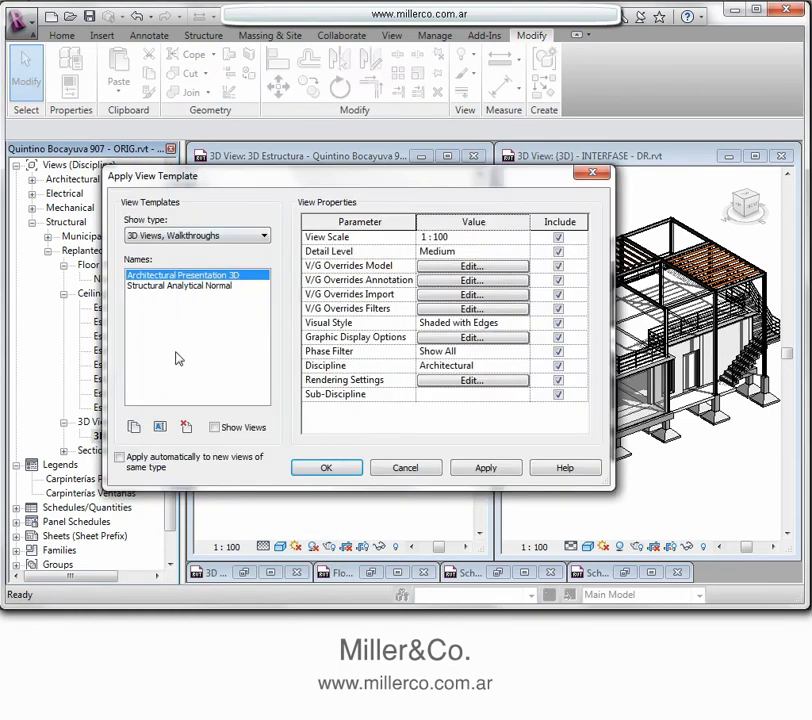
pyautogui.click(174, 286)
pyautogui.click(176, 275)
pyautogui.click(405, 473)
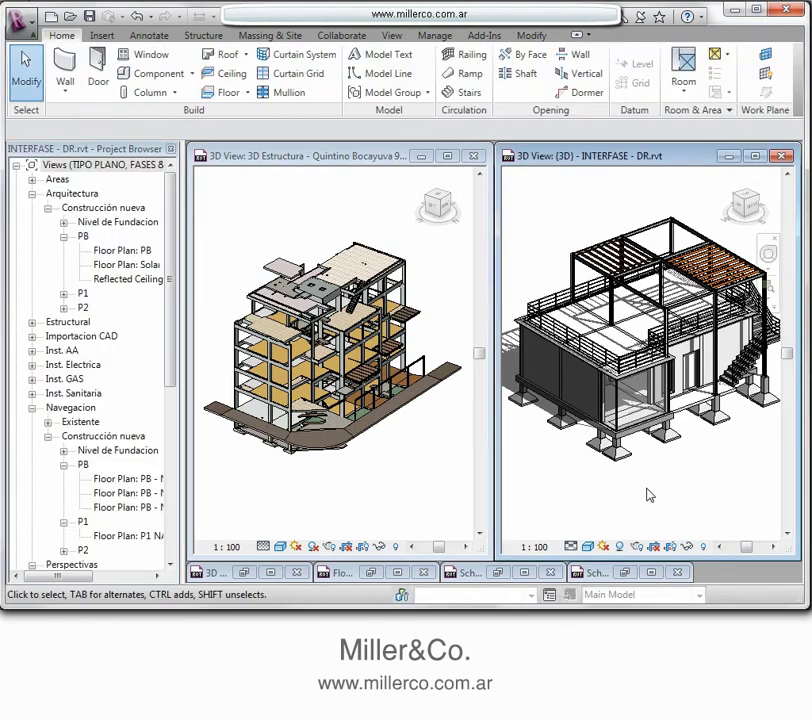
# Apply the ASPECTO MURARIO view template to the {3D} view of the INTERFASE - DR project.
pyautogui.moveTo(172, 370); pyautogui.dragTo(178, 475)
pyautogui.scroll(-1, 160, 476)
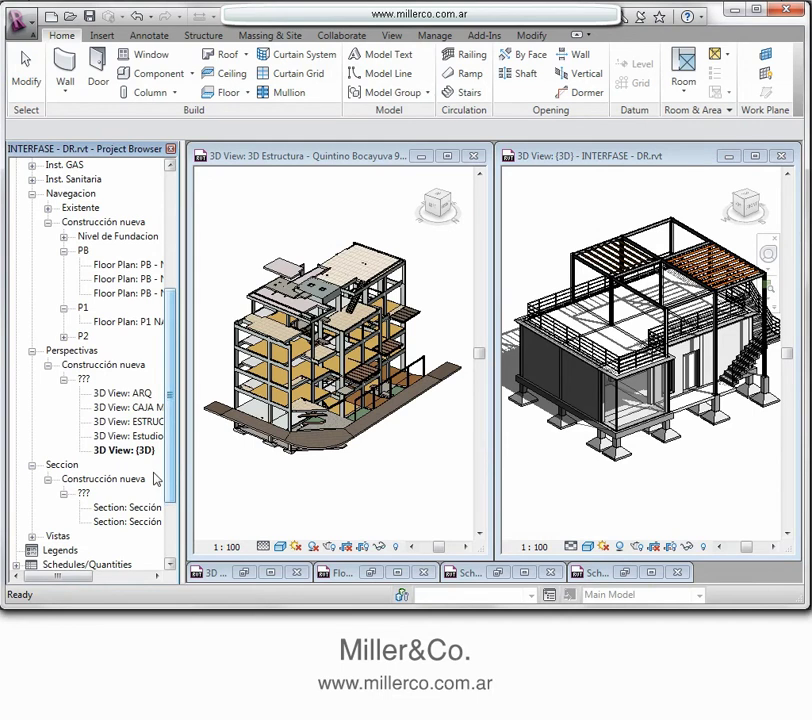
pyautogui.rightClick(131, 451)
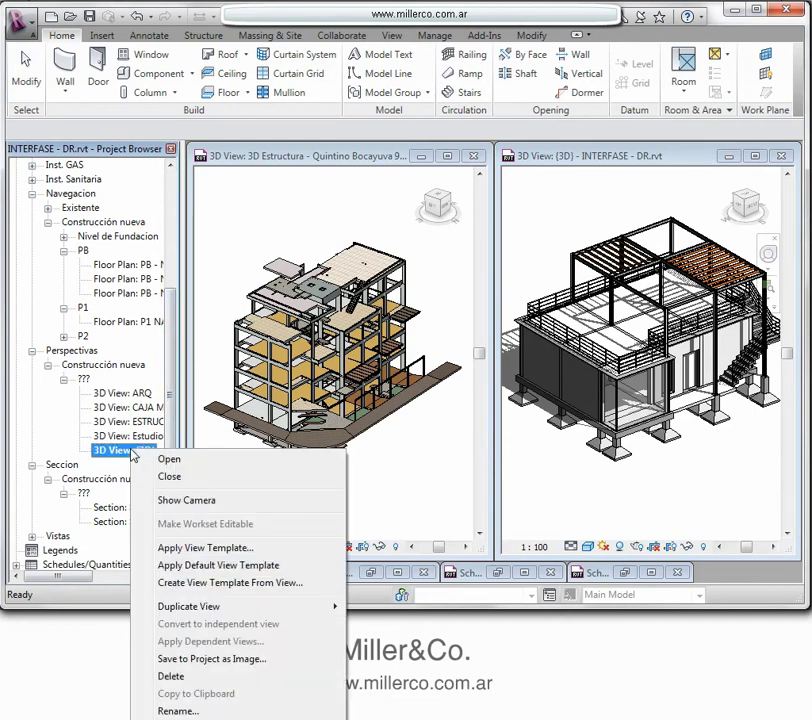
pyautogui.click(190, 548)
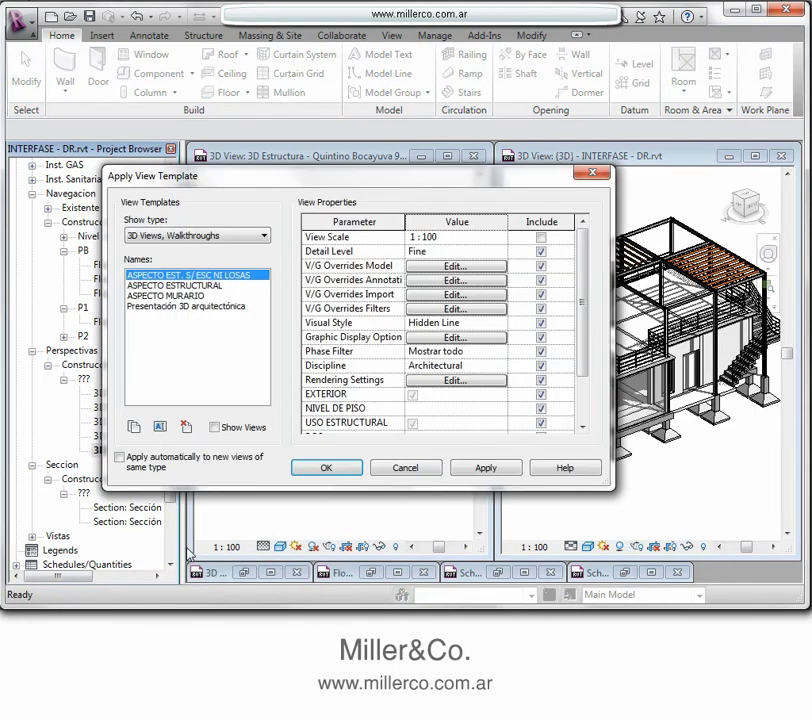
pyautogui.moveTo(228, 178); pyautogui.dragTo(166, 80)
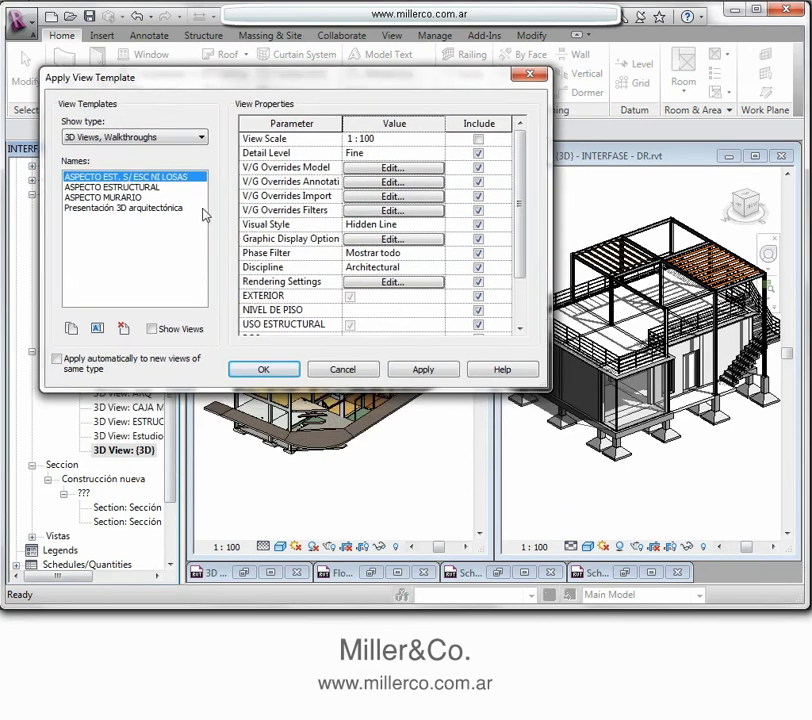
pyautogui.click(123, 198)
pyautogui.click(423, 369)
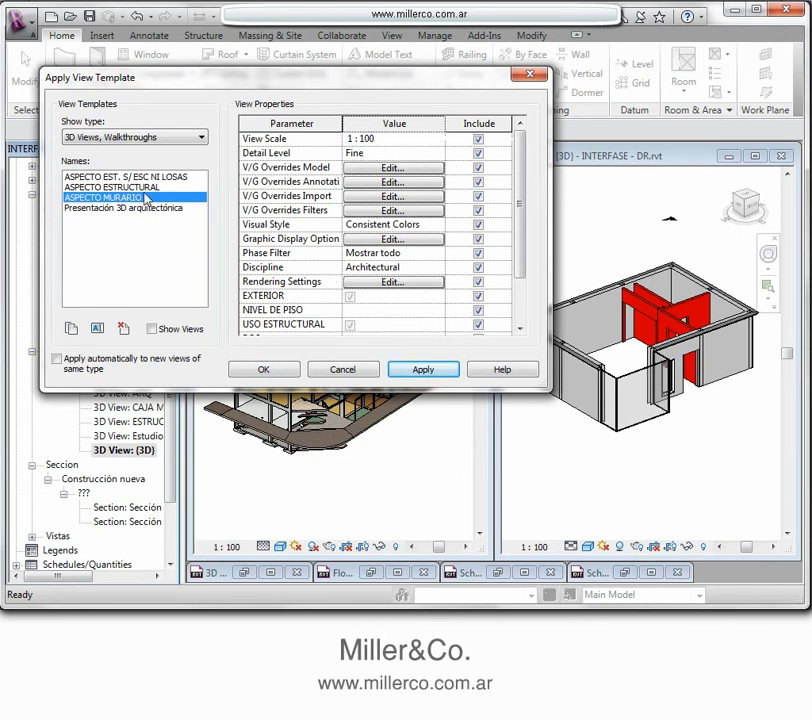
# Apply the ASPECTO ESTRUCTURAL template to the {3D} view, followed by ASPECTO EST. S/ESC NI LOSAS.
pyautogui.click(112, 187)
pyautogui.click(425, 370)
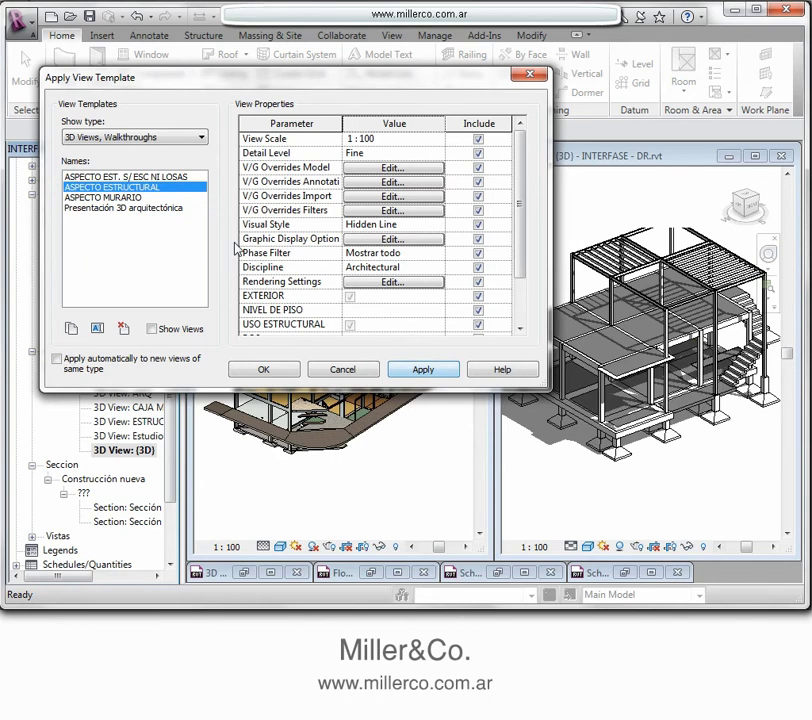
pyautogui.click(170, 178)
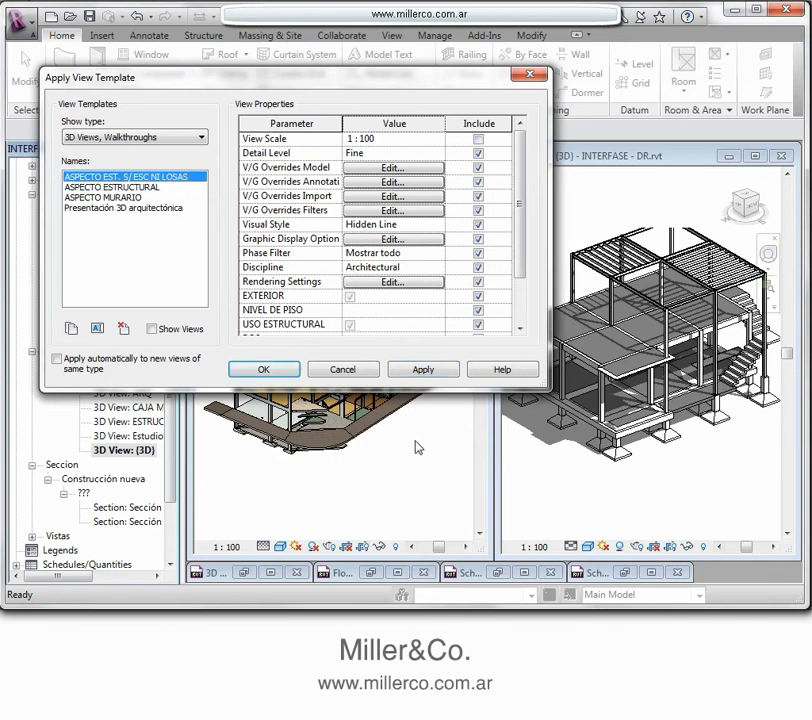
pyautogui.click(423, 370)
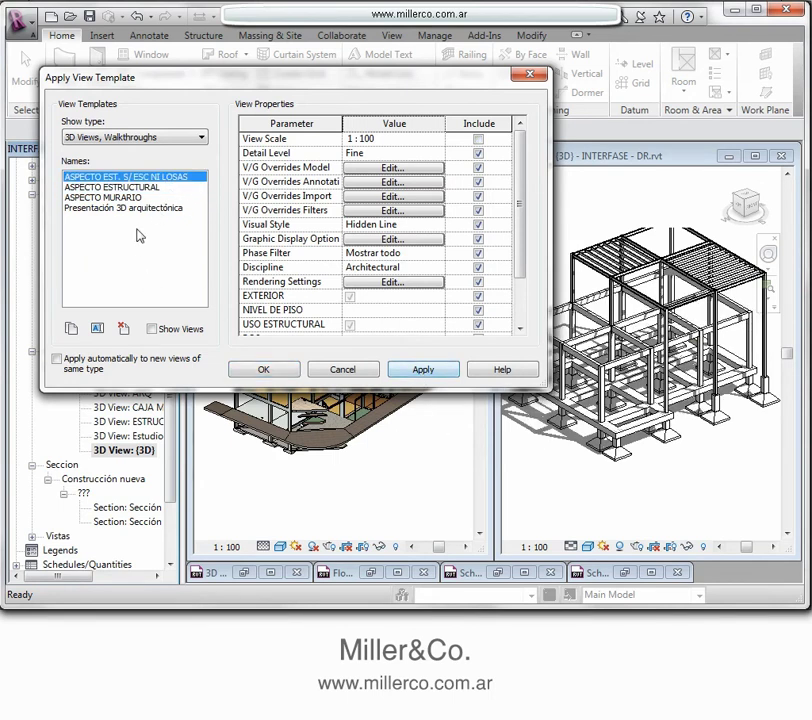
# Apply the Presentación 3D arquitectónica template to the {3D} view and leave the view template settings.
pyautogui.click(136, 208)
pyautogui.click(419, 373)
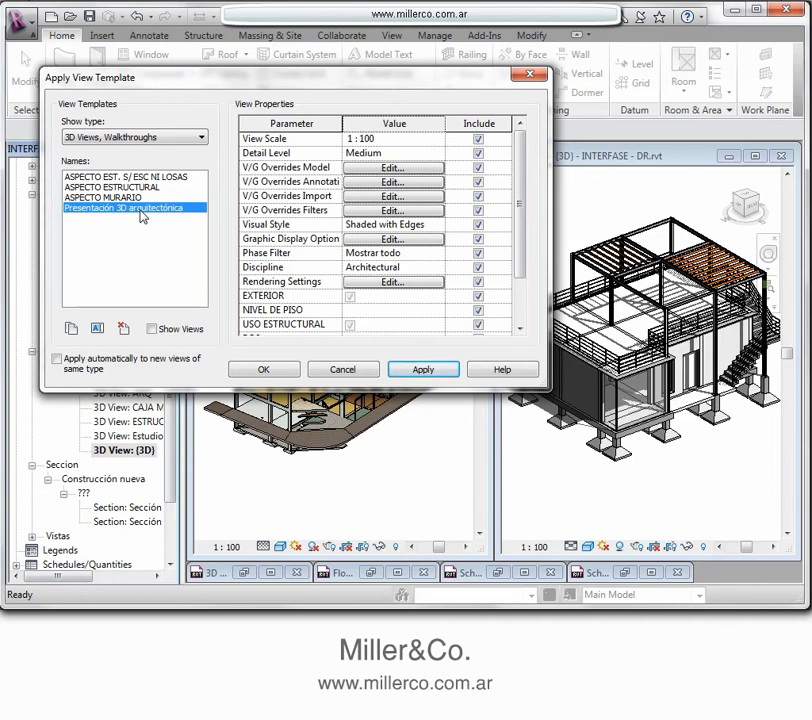
pyautogui.click(342, 370)
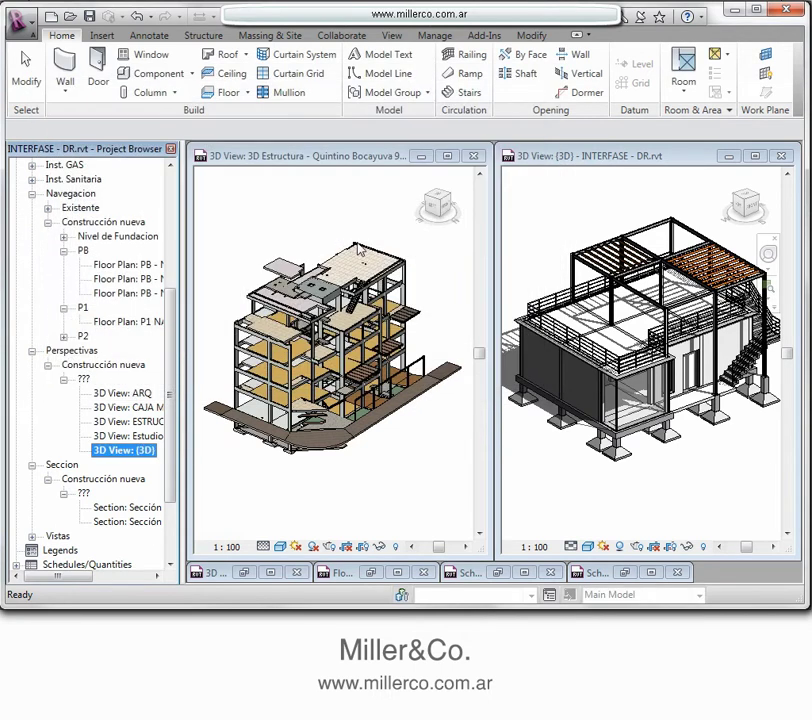
# Close the INTERFASE - DR project without saving and maximize the 3D Estructura view of the remaining project.
pyautogui.click(756, 210)
pyautogui.click(781, 156)
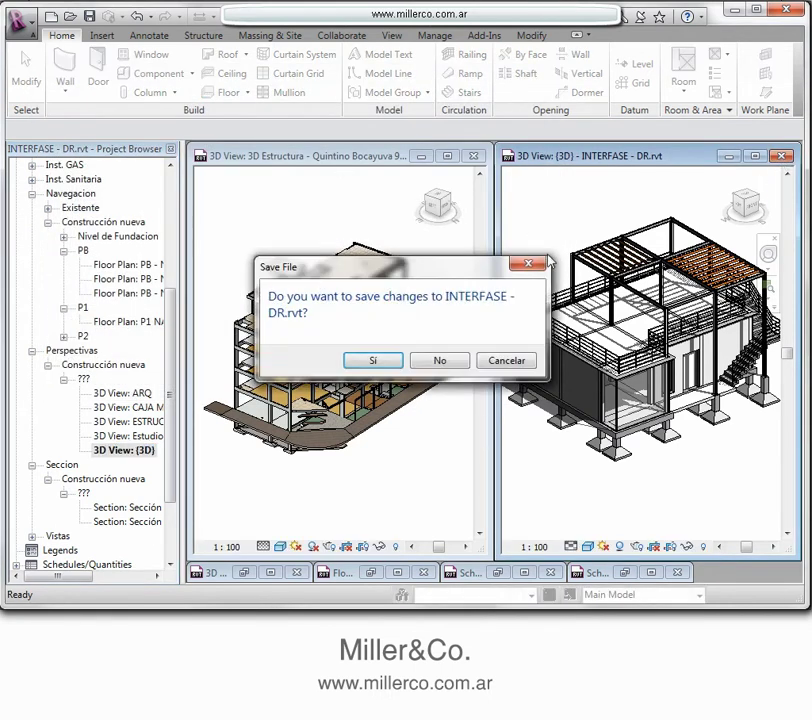
pyautogui.click(439, 359)
pyautogui.rightClick(448, 362)
pyautogui.click(447, 156)
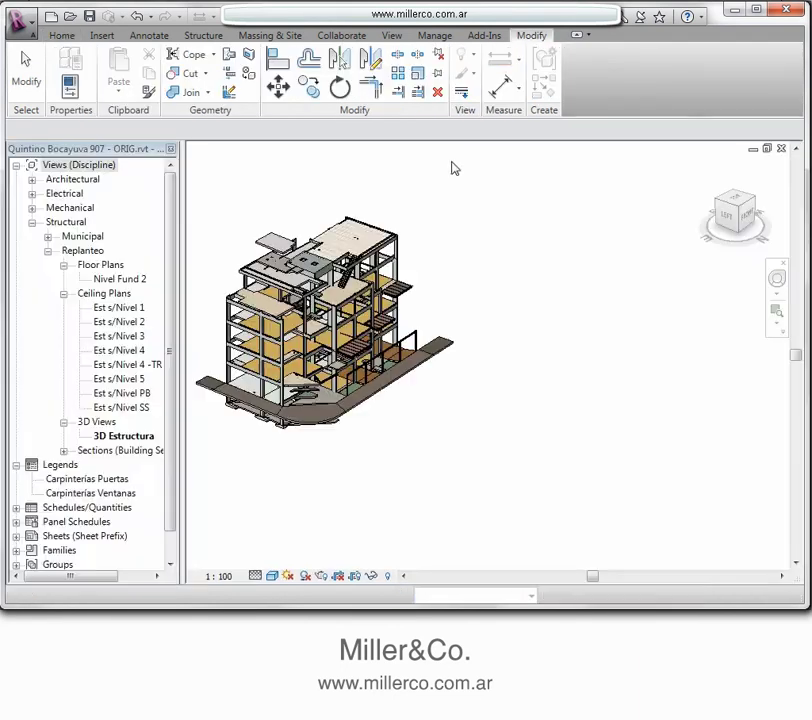
# Temporarily isolate the Li20-HA10 Contrap7 CarpN floor slab just above ground level in the 3D Estructura view.
pyautogui.moveTo(544, 286); pyautogui.dragTo(509, 334, button='middle')
pyautogui.scroll(2, 611, 338)
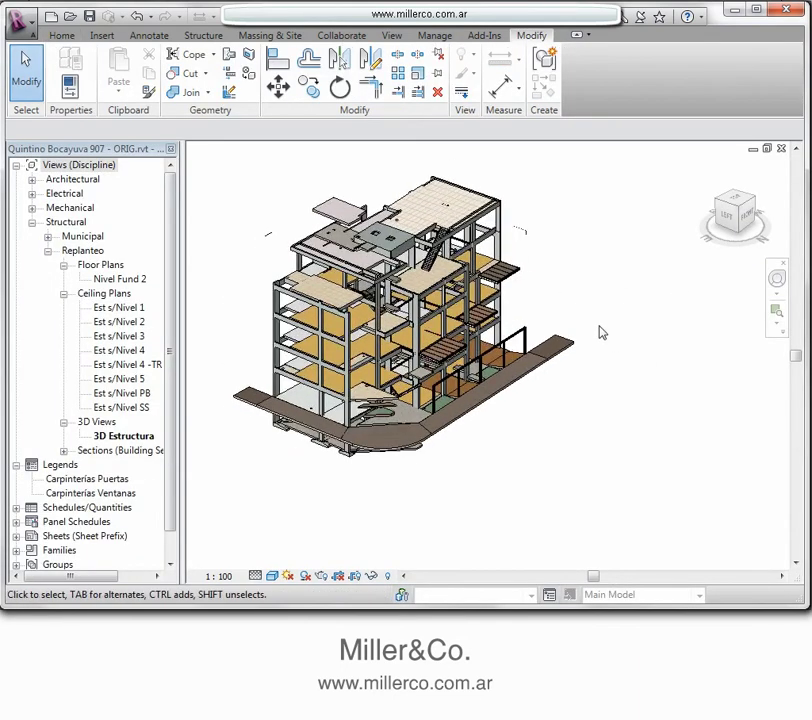
pyautogui.moveTo(608, 290); pyautogui.dragTo(612, 313, button='middle')
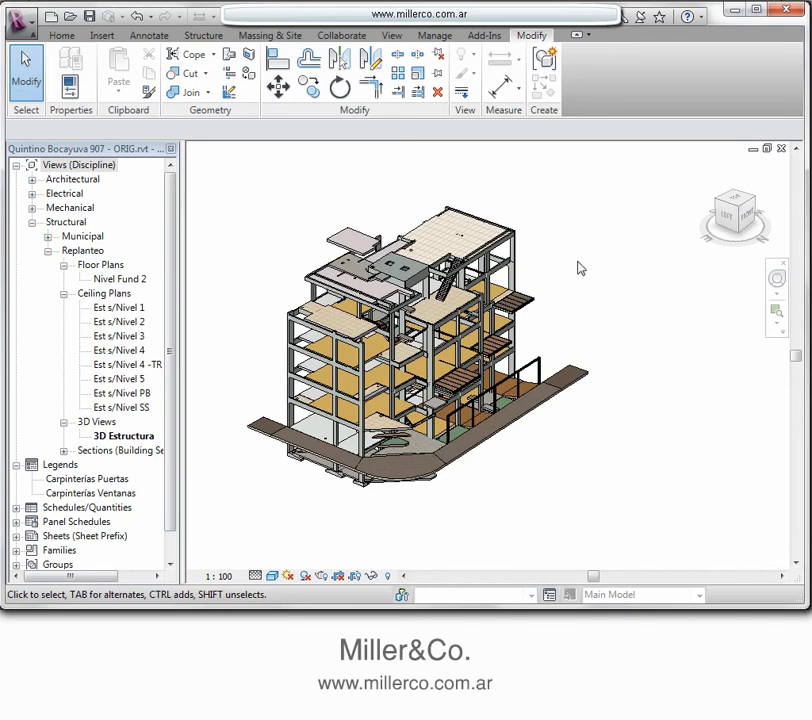
pyautogui.scroll(1, 594, 296)
pyautogui.moveTo(594, 296); pyautogui.dragTo(669, 266, button='middle')
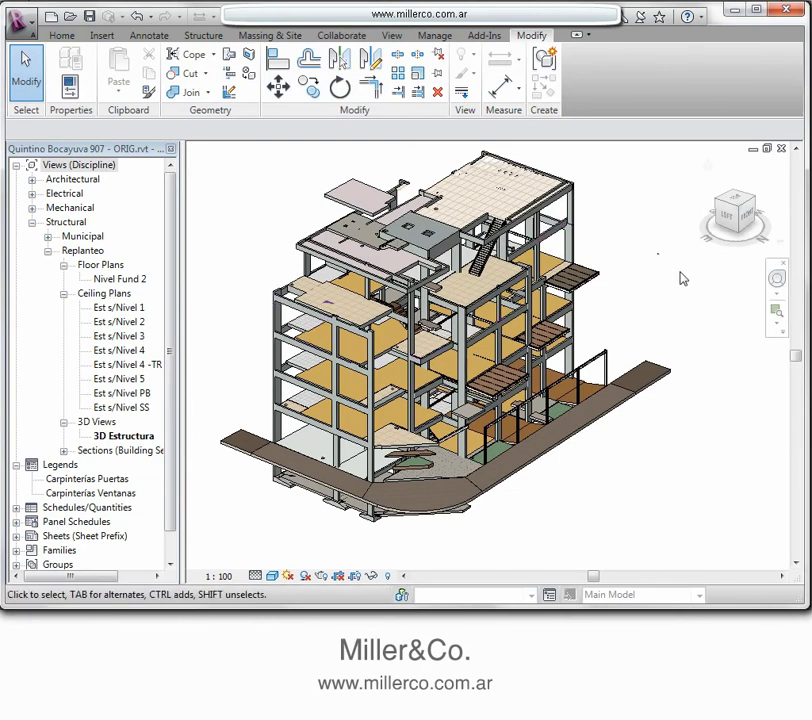
pyautogui.moveTo(680, 278); pyautogui.dragTo(668, 282, button='middle')
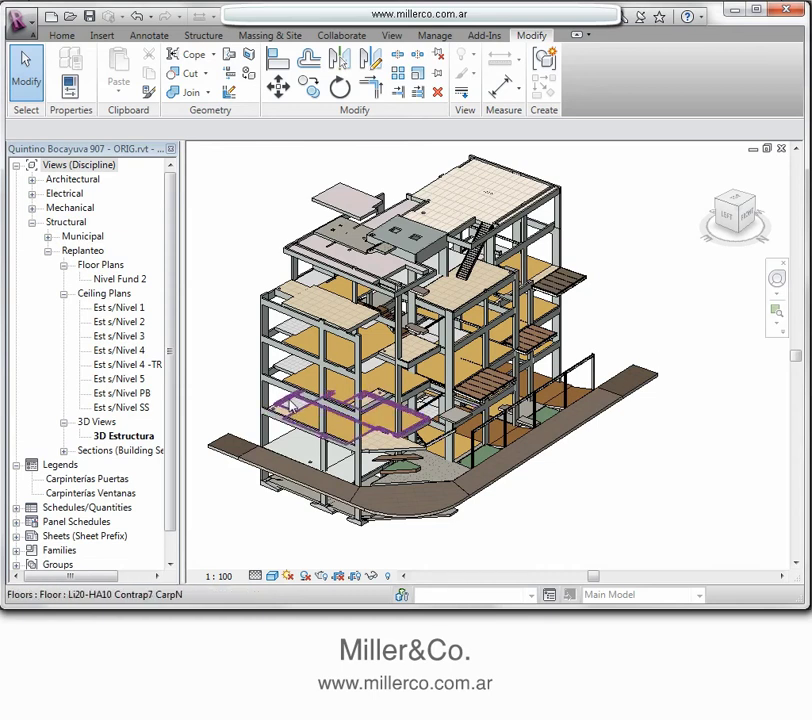
pyautogui.click(290, 405)
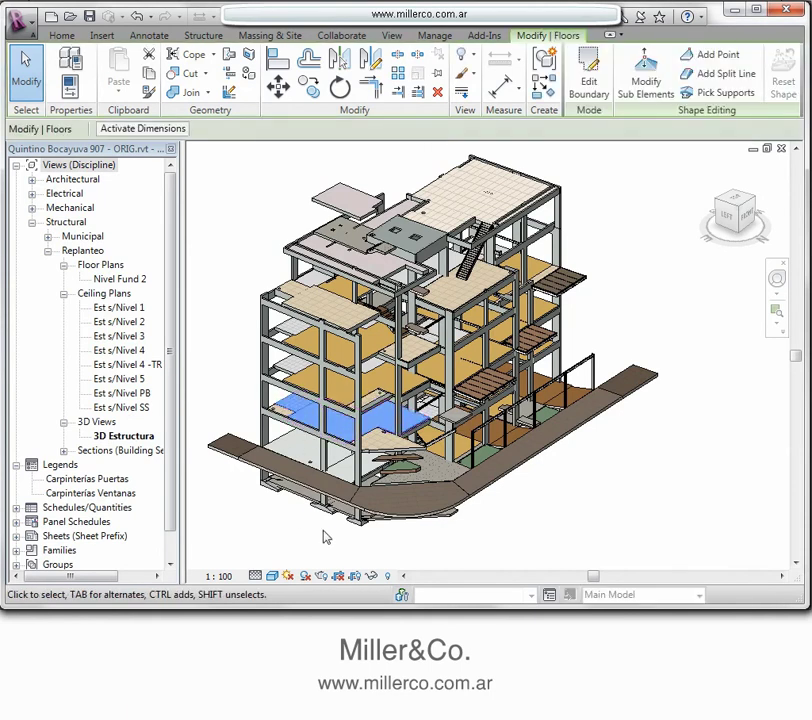
pyautogui.click(372, 576)
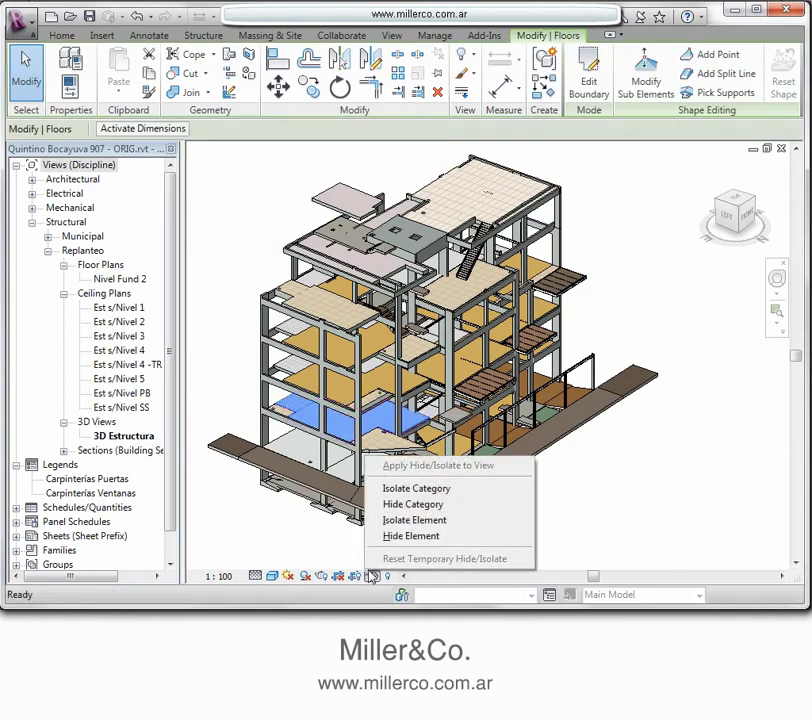
pyautogui.click(430, 521)
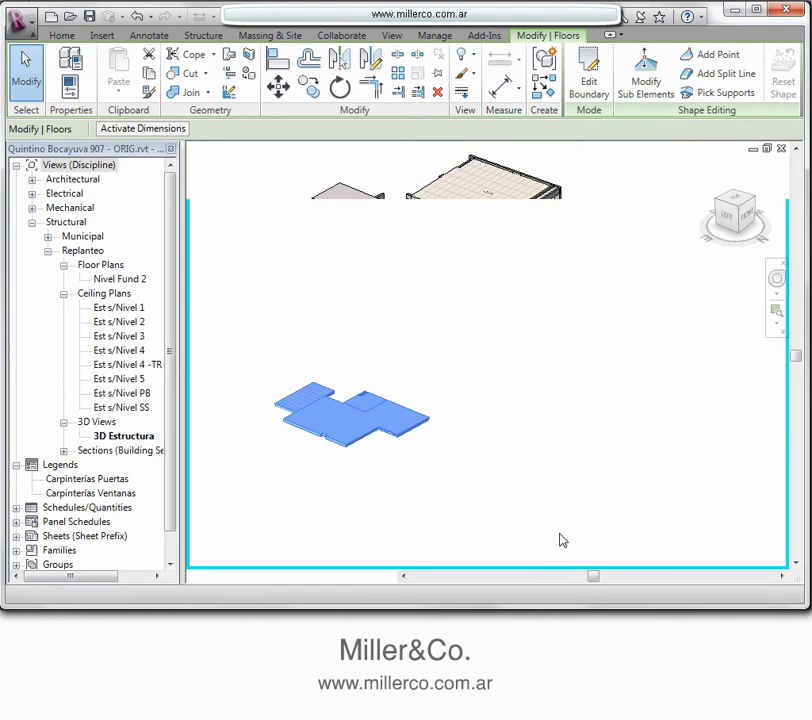
pyautogui.click(562, 538)
# Select the isolated floor slab and display its properties.
pyautogui.moveTo(562, 538); pyautogui.dragTo(616, 442, button='middle')
pyautogui.scroll(3, 424, 381)
pyautogui.scroll(2, 400, 370)
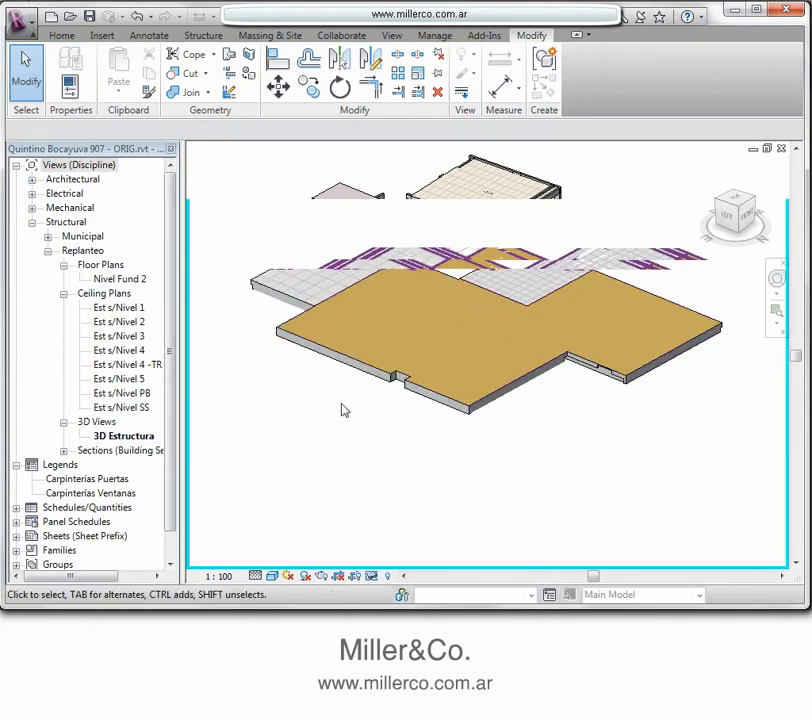
pyautogui.click(366, 400)
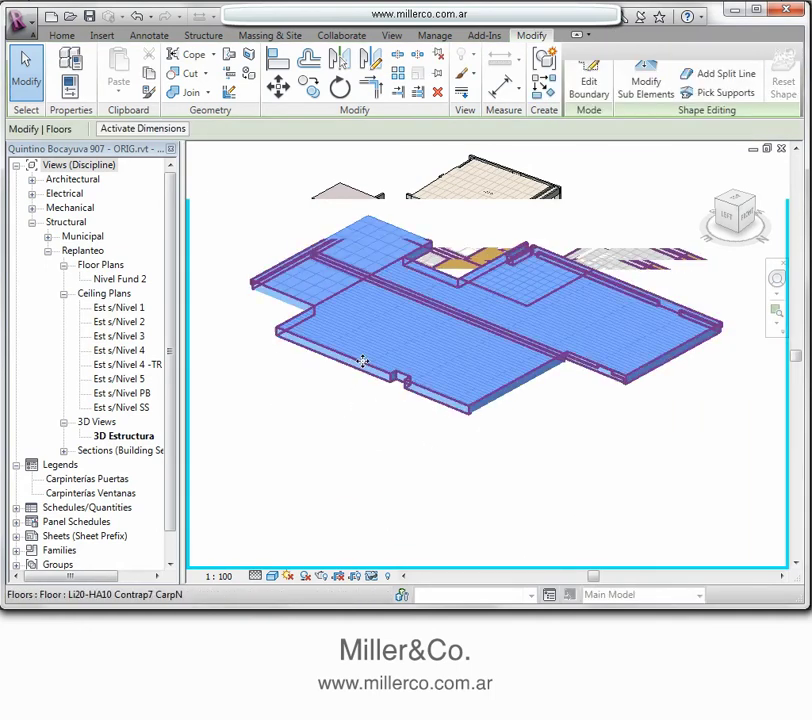
pyautogui.rightClick(366, 367)
pyautogui.click(417, 657)
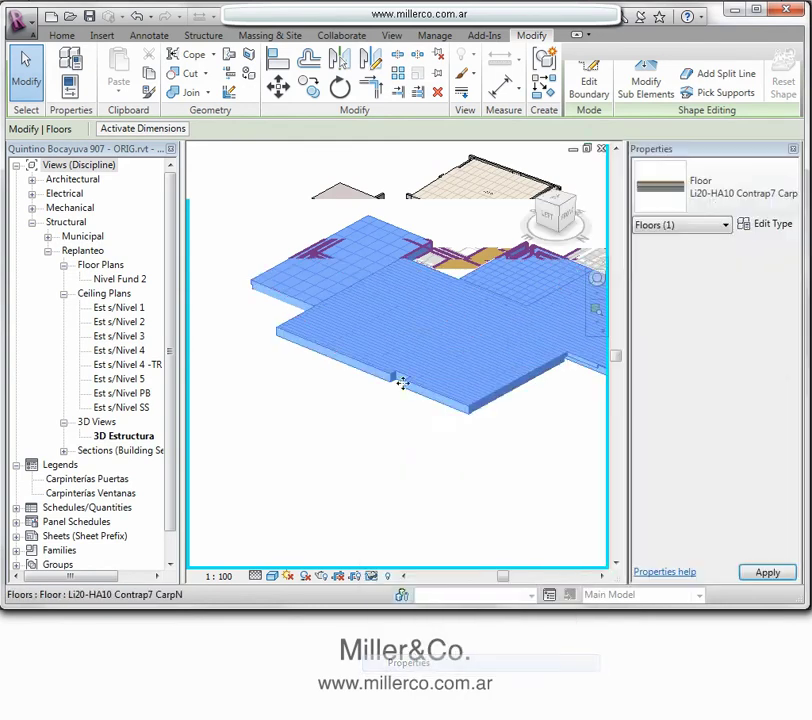
# Inspect the layer structure of the floor's type with the Material column widened, leave it unchanged, and deselect the slab.
pyautogui.click(763, 224)
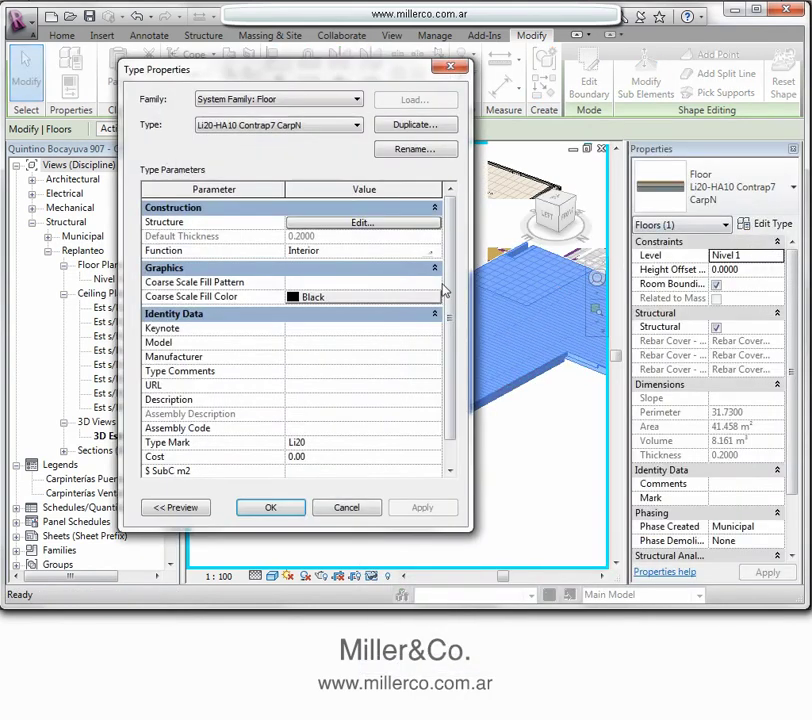
pyautogui.click(405, 229)
pyautogui.moveTo(294, 190); pyautogui.dragTo(367, 190)
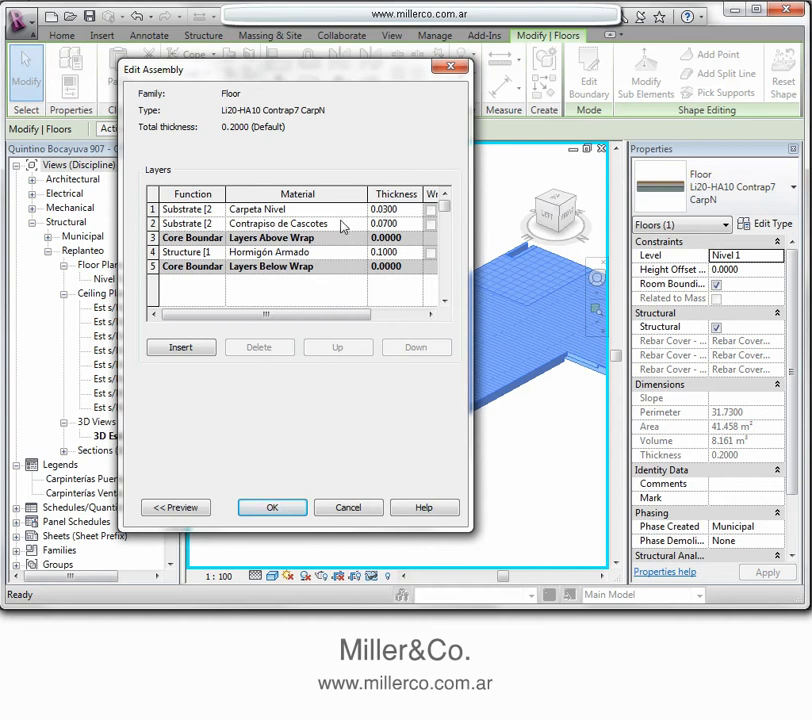
pyautogui.click(350, 507)
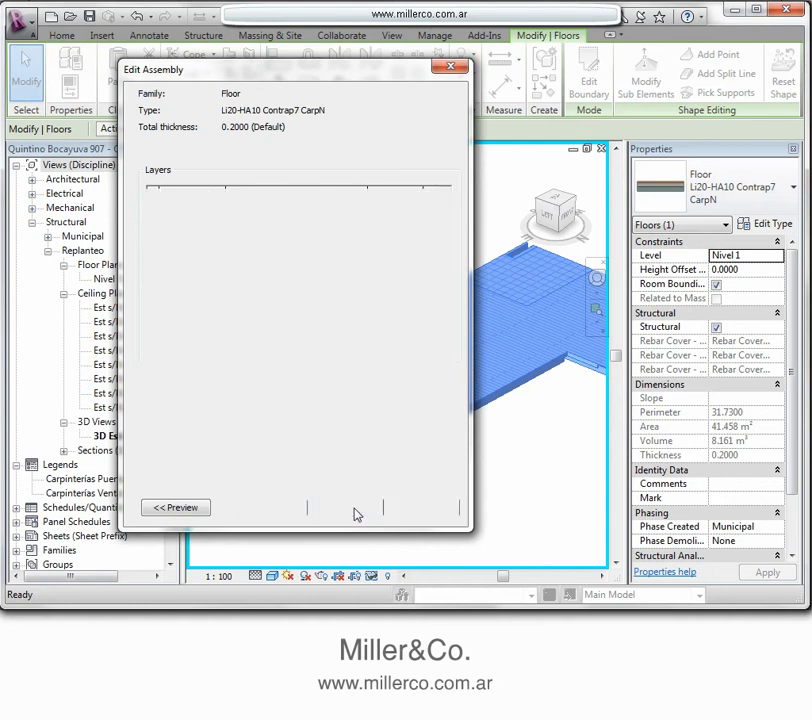
pyautogui.click(358, 510)
pyautogui.click(516, 481)
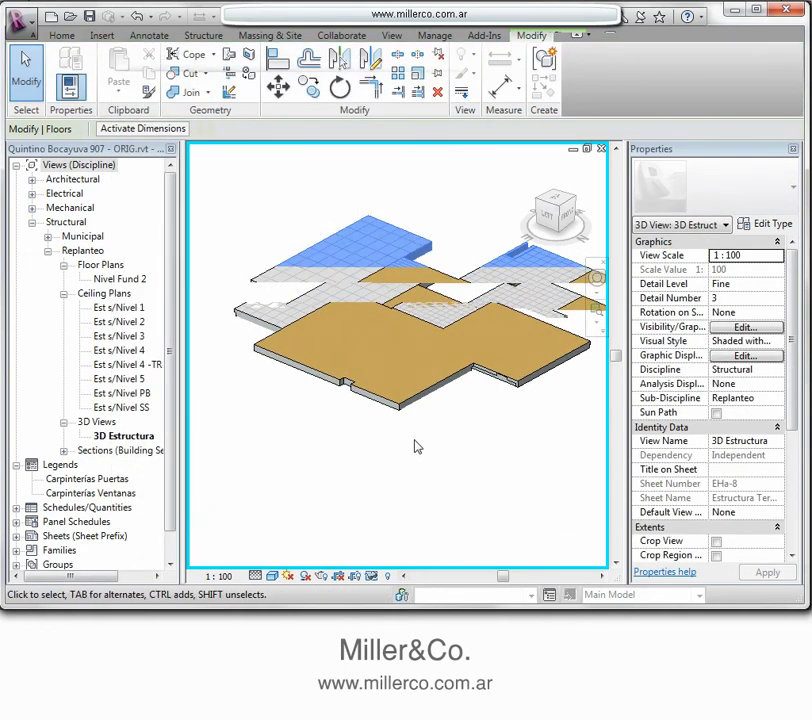
pyautogui.scroll(5, 285, 393)
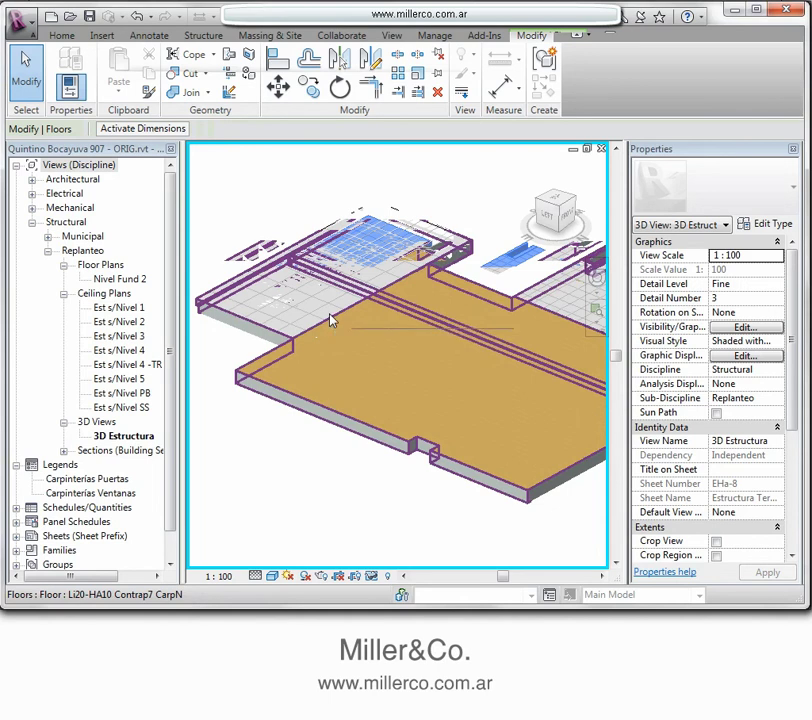
pyautogui.scroll(-5, 331, 320)
pyautogui.press('Escape')
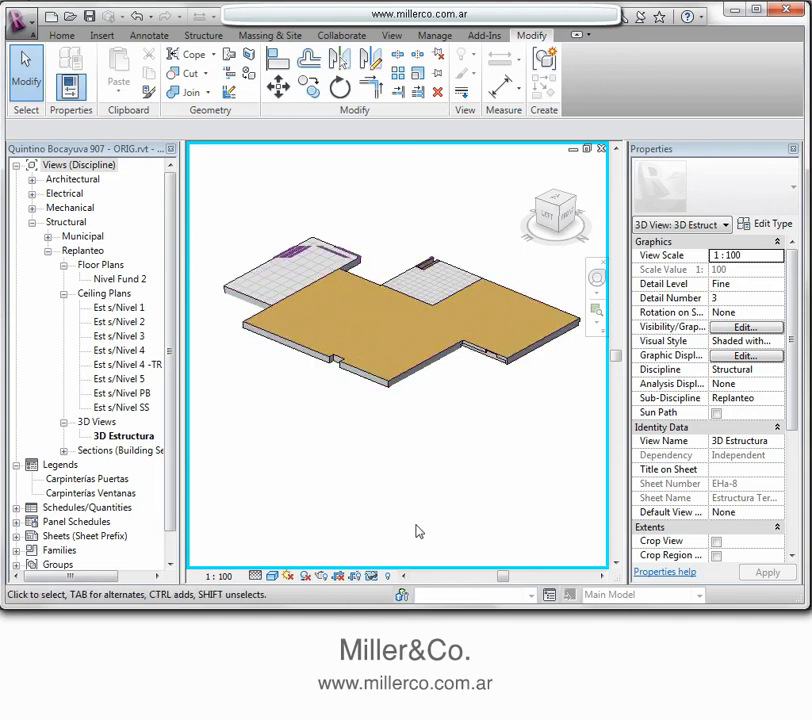
# Reset the temporary hide/isolate so the whole structural model displays in the 3D Estructura view.
pyautogui.click(371, 576)
pyautogui.click(388, 558)
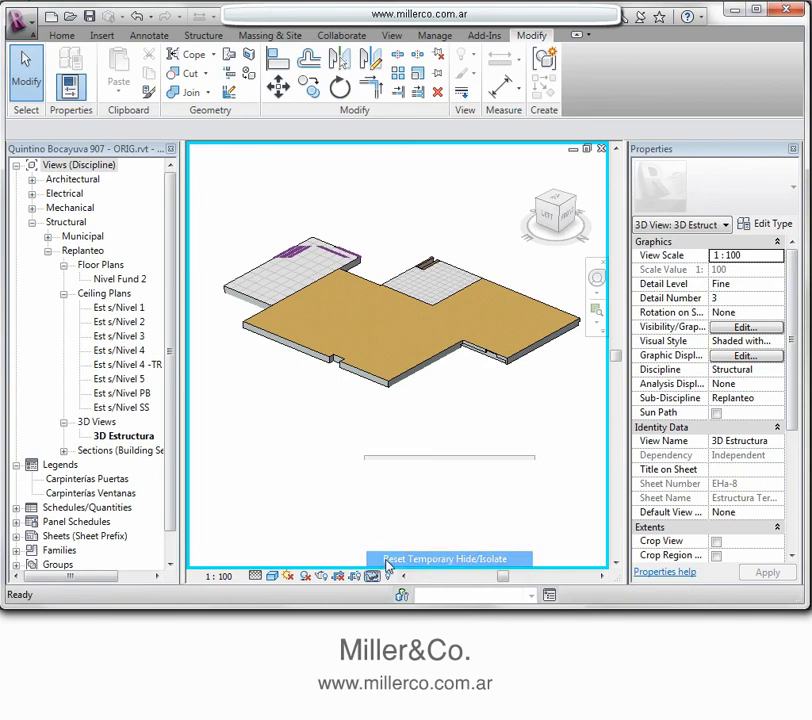
pyautogui.scroll(-4, 268, 531)
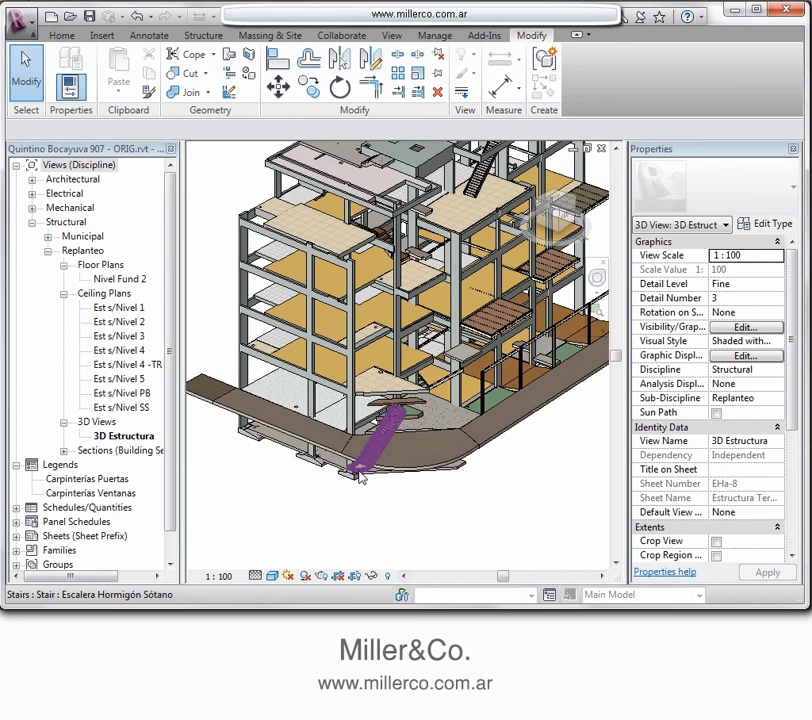
# Examine the building's lower corner from several angles, including its columns, ground-level slabs, basement stair and foundations.
pyautogui.scroll(4, 350, 438)
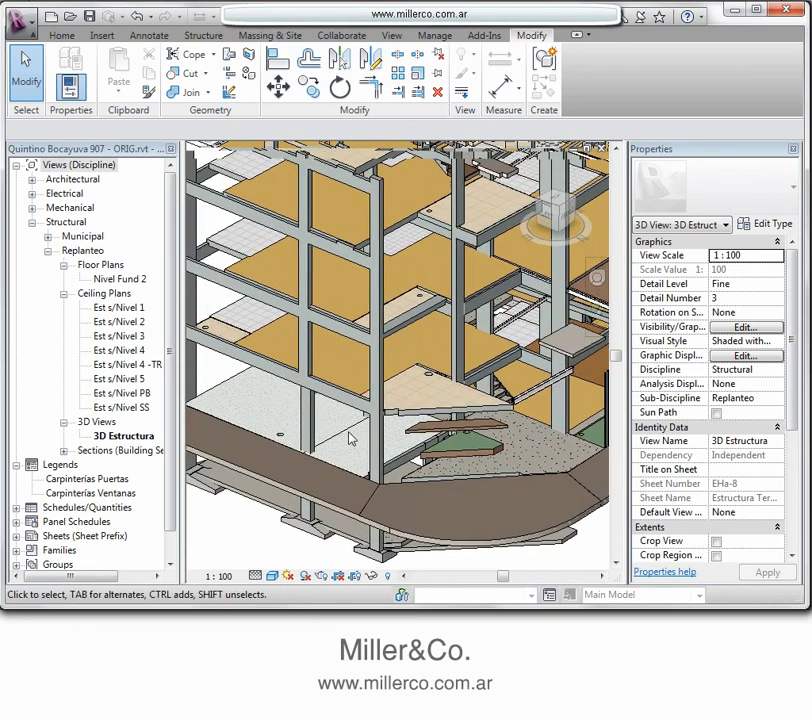
pyautogui.scroll(-4, 367, 444)
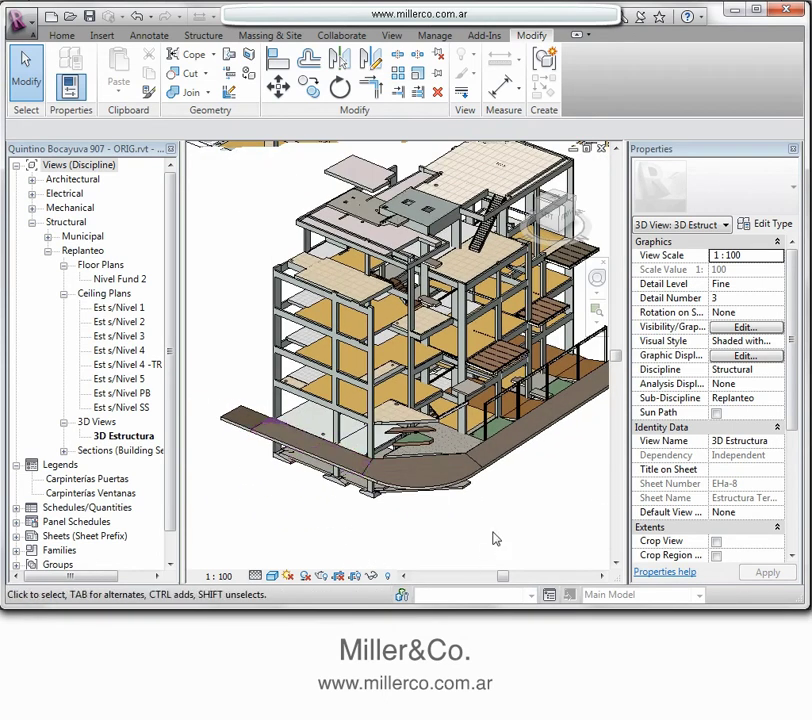
pyautogui.keyDown('shift'); pyautogui.moveTo(514, 524); pyautogui.dragTo(467, 487, button='middle'); pyautogui.keyUp('shift')
pyautogui.scroll(4, 300, 417)
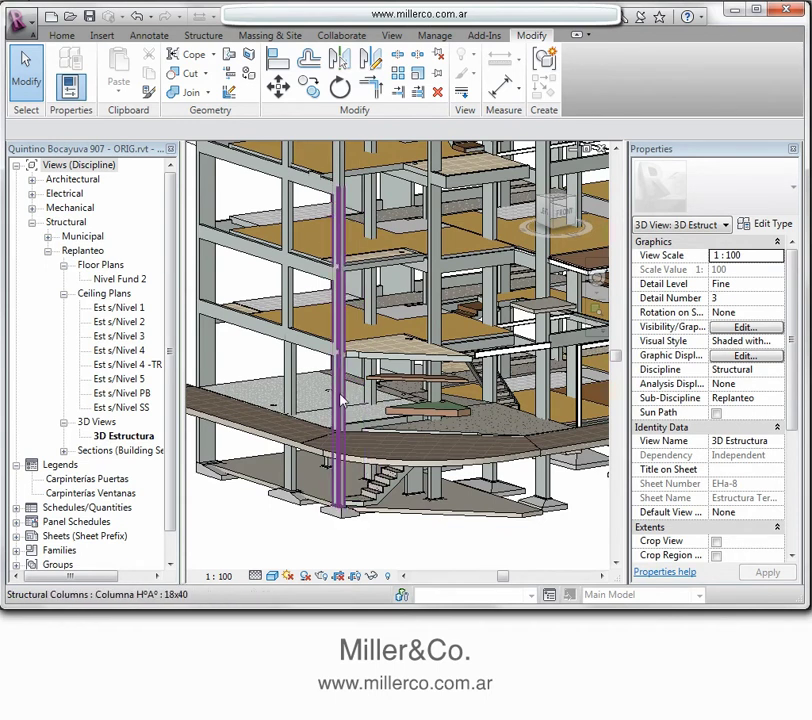
pyautogui.scroll(-2, 340, 400)
pyautogui.keyDown('shift'); pyautogui.moveTo(340, 400); pyautogui.dragTo(342, 440, button='middle'); pyautogui.keyUp('shift')
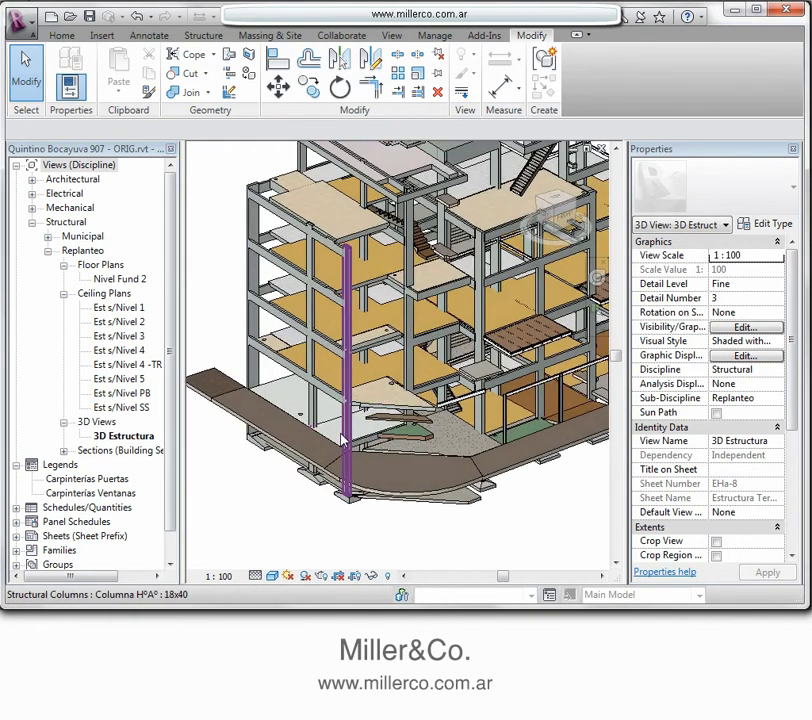
pyautogui.scroll(-4, 341, 440)
pyautogui.scroll(3, 370, 480)
pyautogui.moveTo(377, 489); pyautogui.dragTo(383, 502, button='middle')
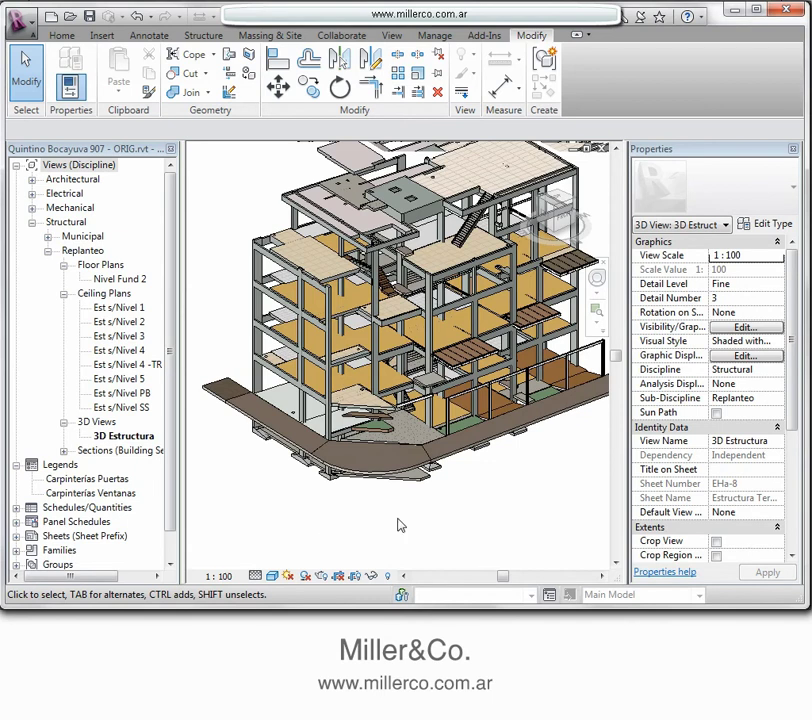
# Join the geometry of the eccentric corner footing Zapata HºAº Excéntrica Esquina 150x150 with the adjoining basement floor slab.
pyautogui.keyDown('shift'); pyautogui.moveTo(350, 531); pyautogui.dragTo(374, 488, button='middle'); pyautogui.keyUp('shift')
pyautogui.scroll(8, 281, 450)
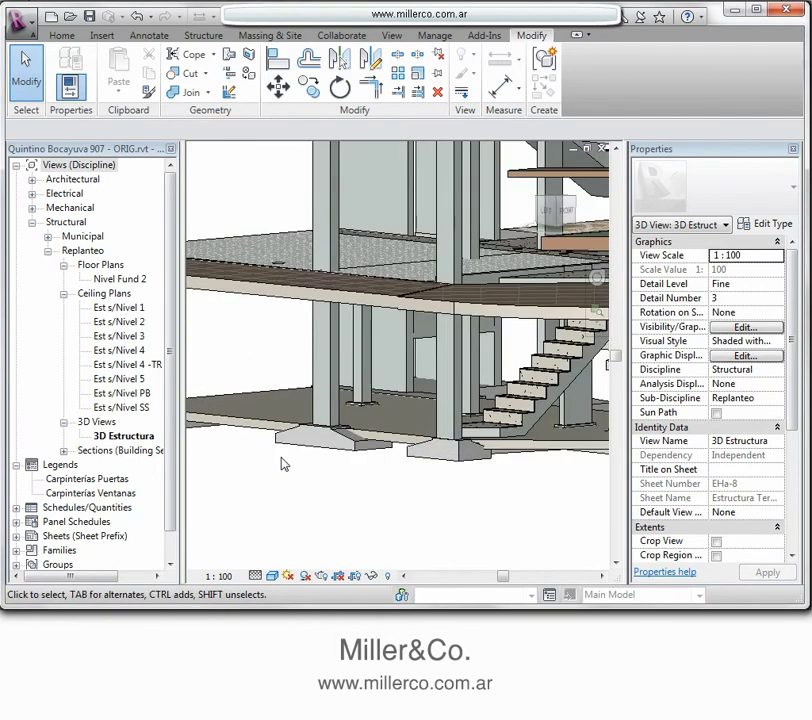
pyautogui.scroll(3, 299, 430)
pyautogui.moveTo(299, 430); pyautogui.dragTo(343, 457, button='middle')
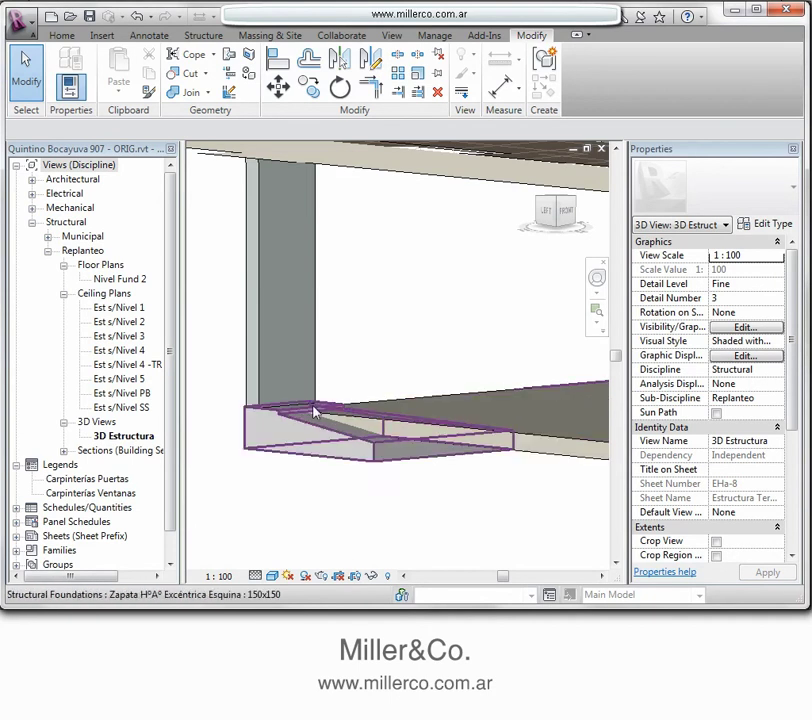
pyautogui.keyDown('shift'); pyautogui.moveTo(267, 451); pyautogui.dragTo(293, 489, button='middle'); pyautogui.keyUp('shift')
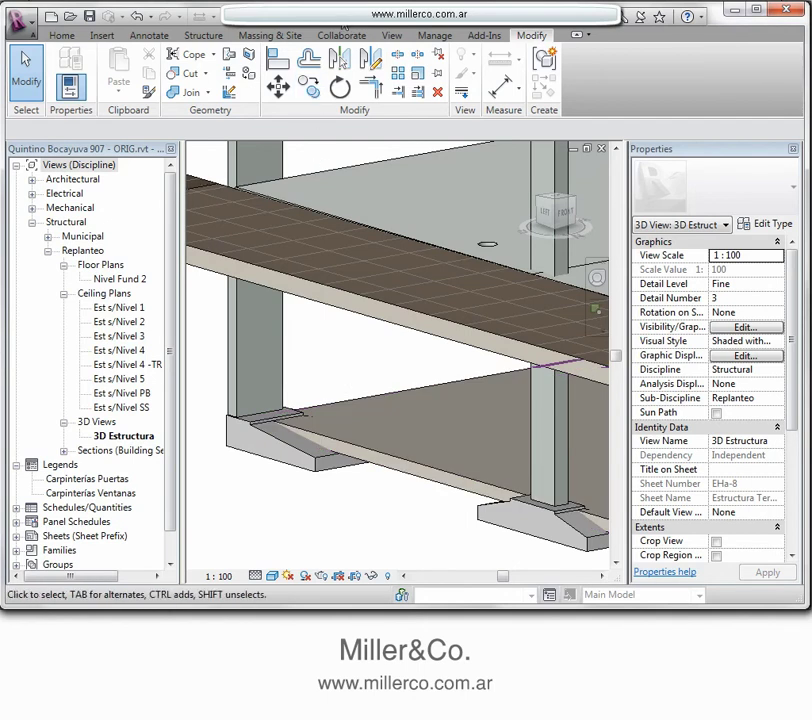
pyautogui.click(190, 92)
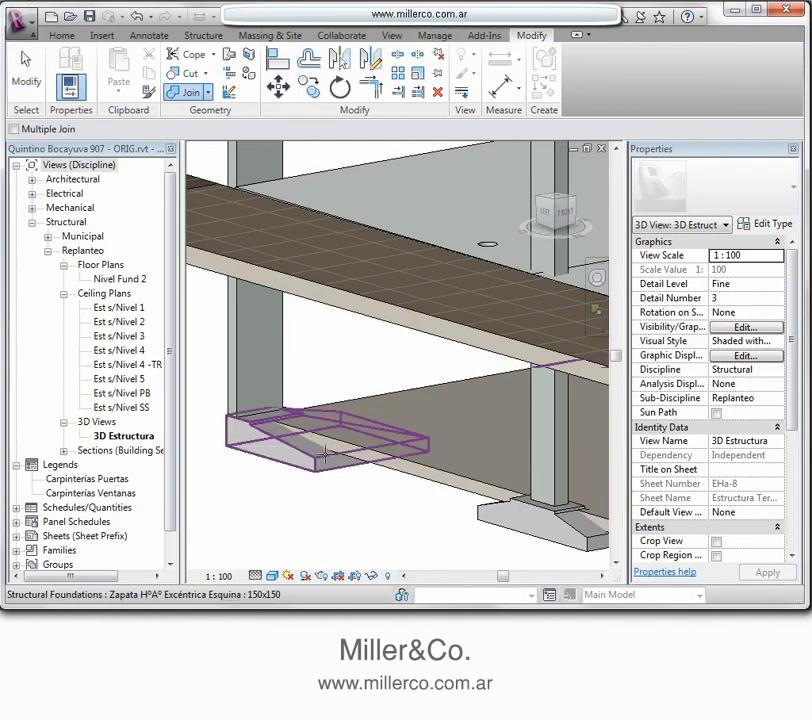
pyautogui.click(325, 455)
pyautogui.click(378, 498)
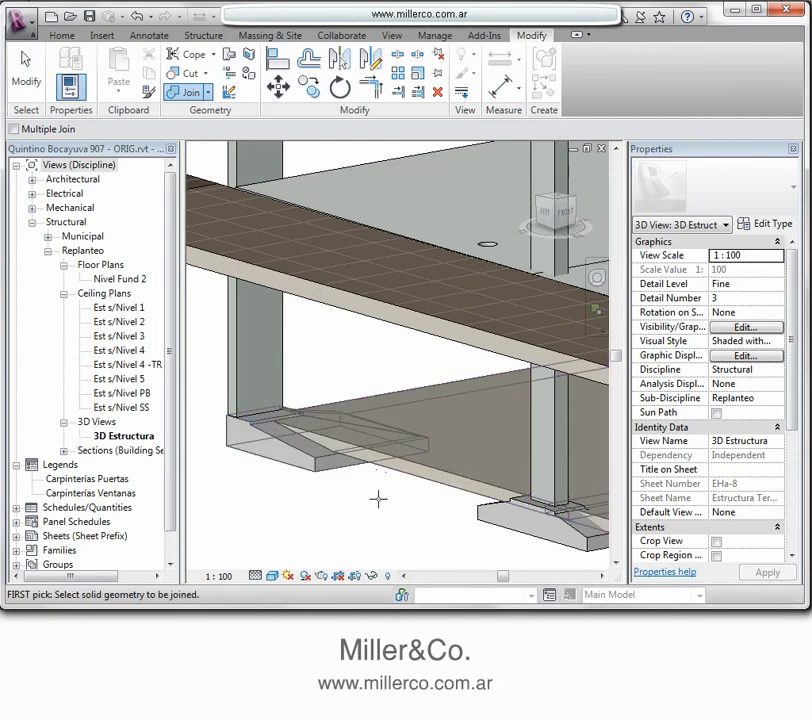
pyautogui.press('Escape')
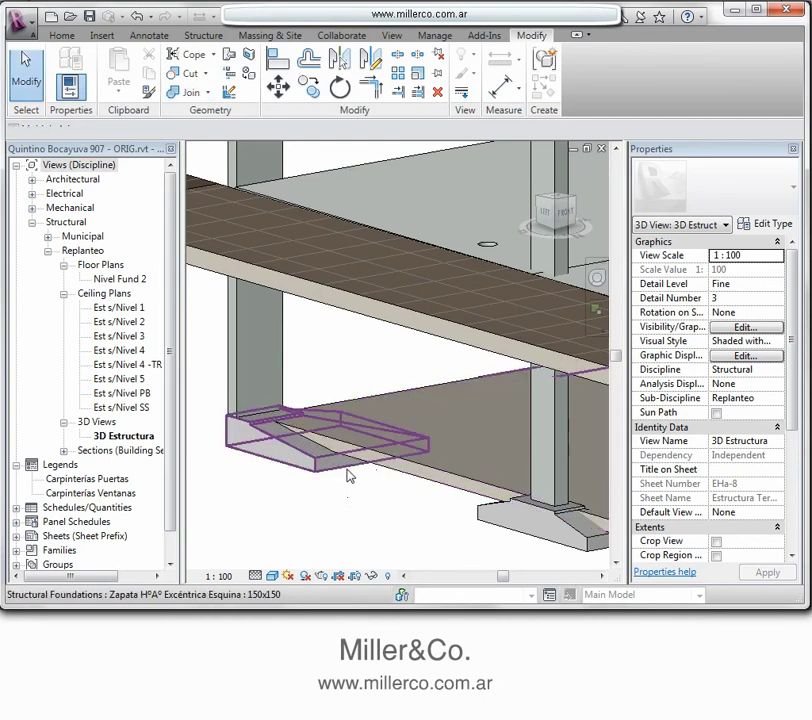
pyautogui.scroll(-6, 360, 450)
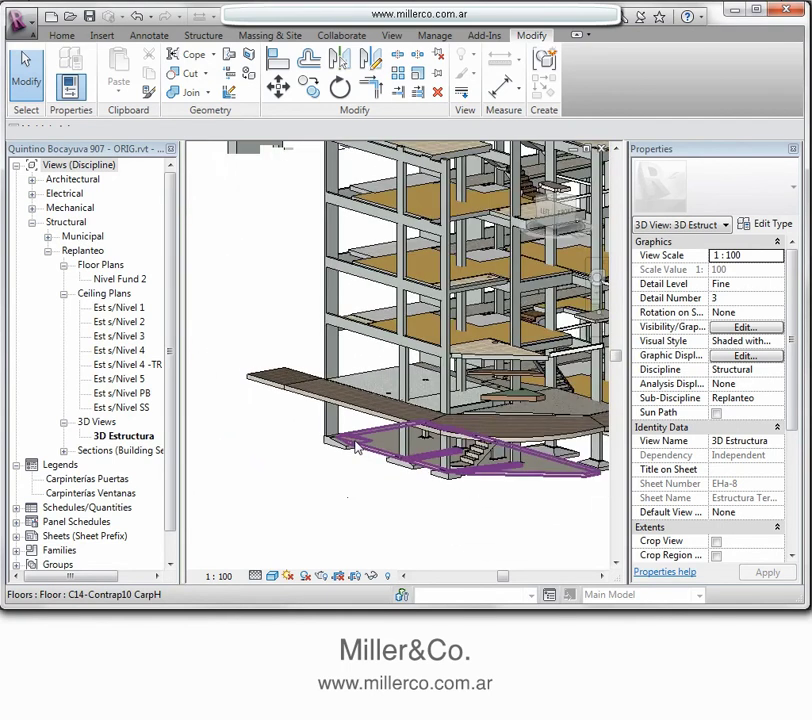
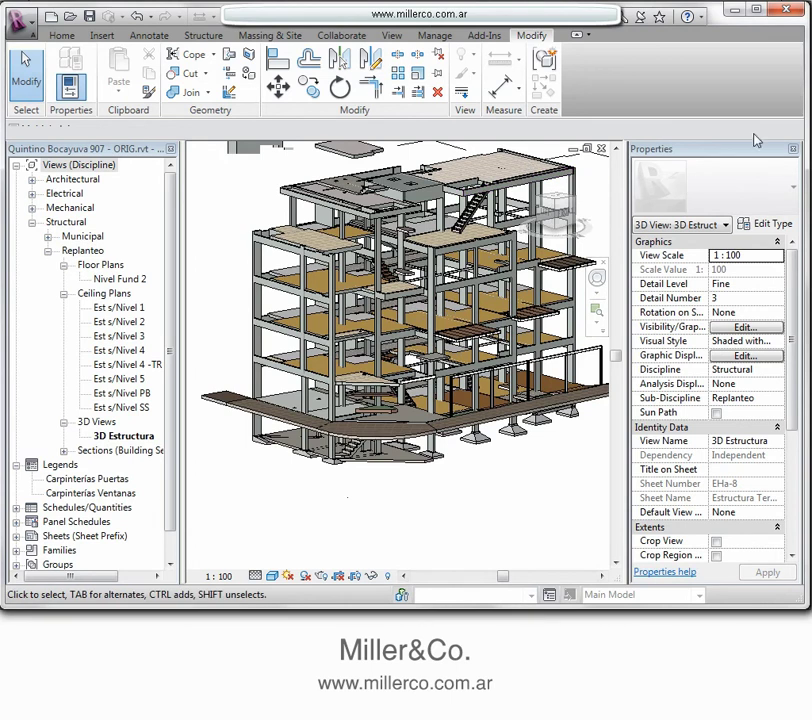
# Close the Properties palette, and switch from the minimized 3D Estructura view to the {3D} view of join.rvt.
pyautogui.click(794, 150)
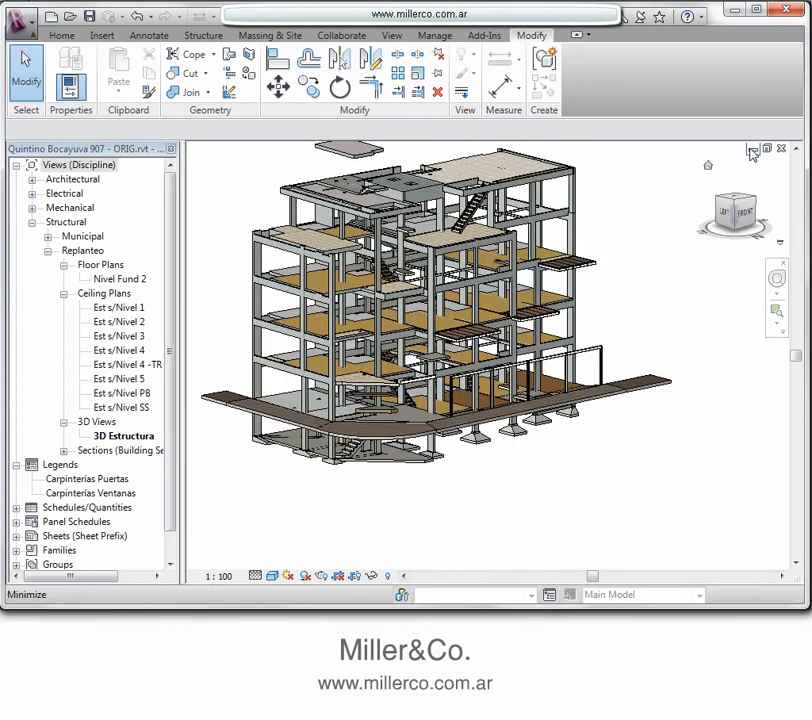
pyautogui.click(752, 151)
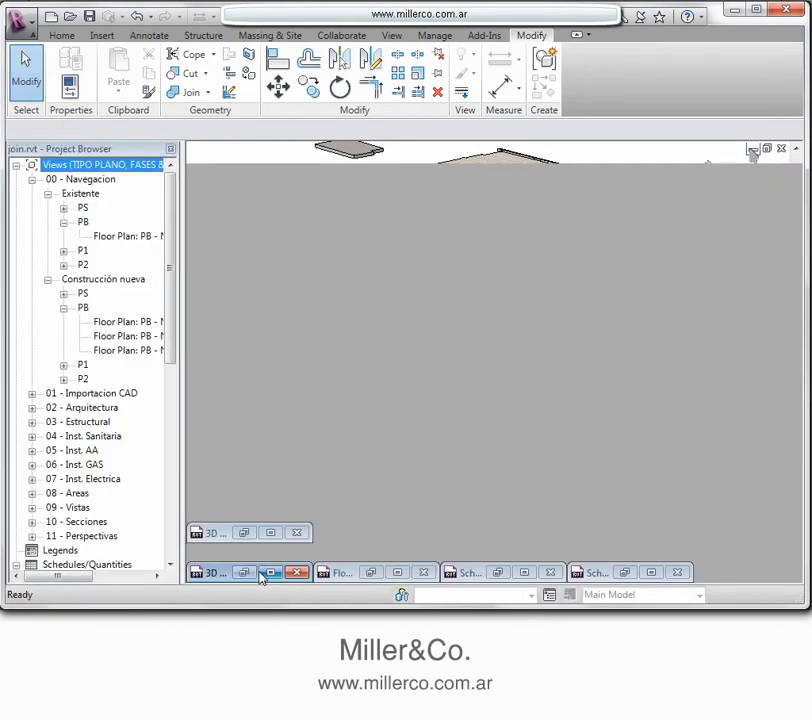
pyautogui.click(267, 573)
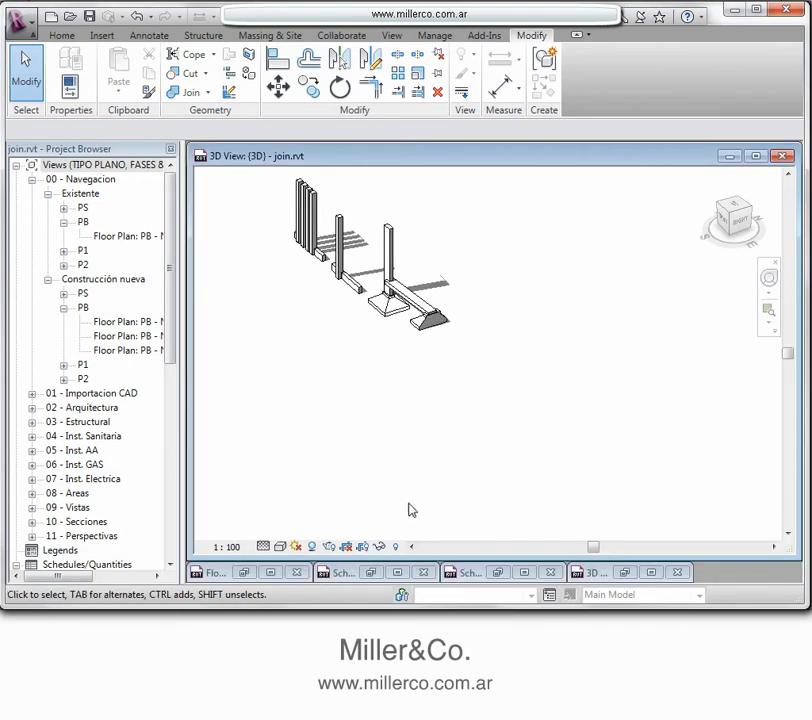
# Tile join.rvt's {3D} view, PB floor plan, and PLANILLA POR MATERIALES and PLANILLA POR MATERIALES LANES schedules together.
pyautogui.click(270, 573)
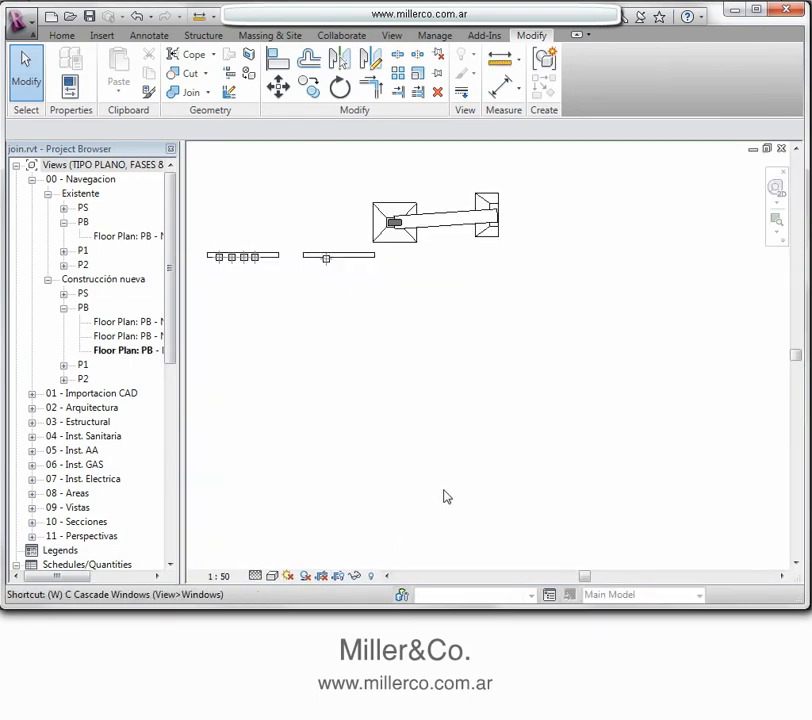
pyautogui.press('w')
pyautogui.press('t')
pyautogui.click(268, 573)
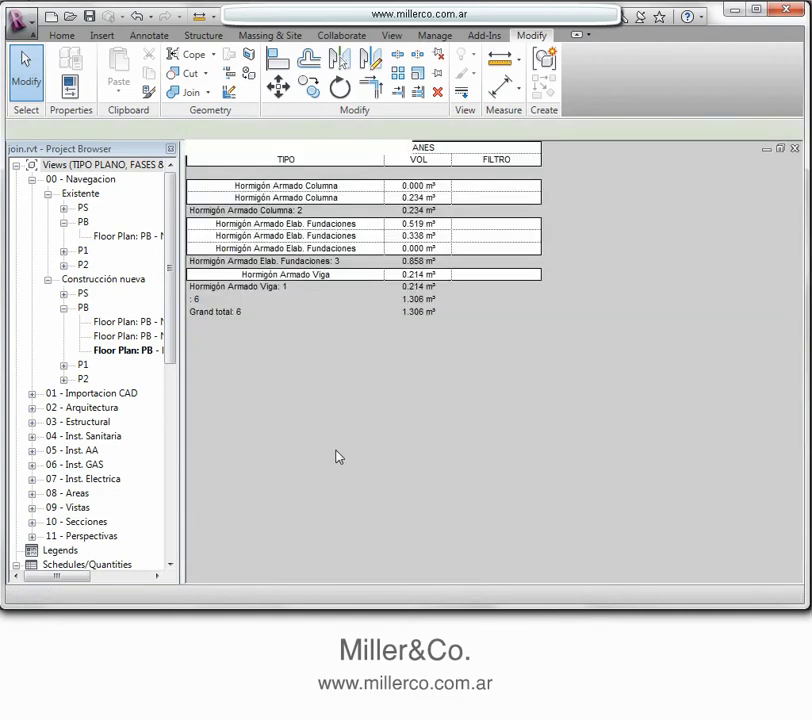
pyautogui.hotkey('ctrl', 'Tab')
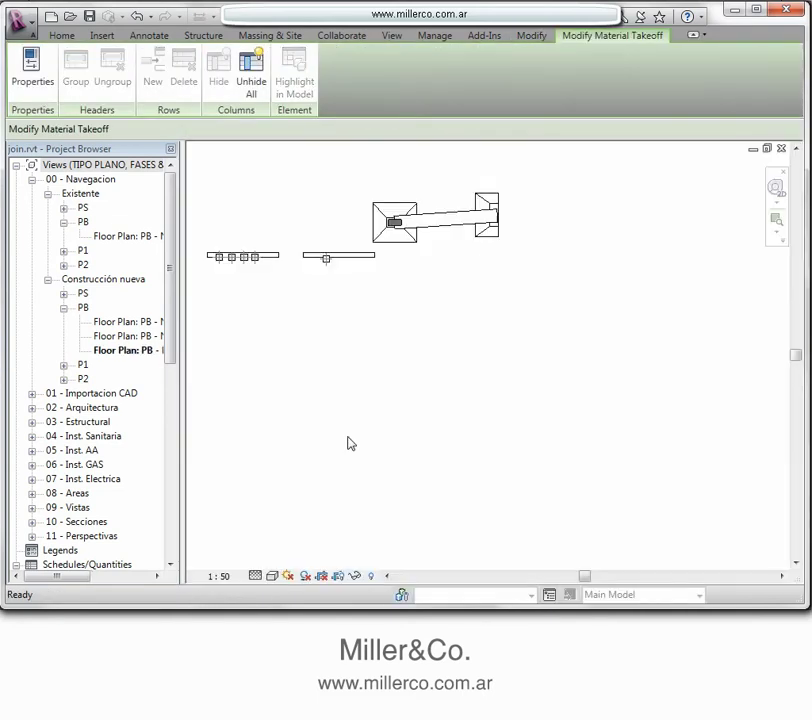
pyautogui.press('w')
pyautogui.press('t')
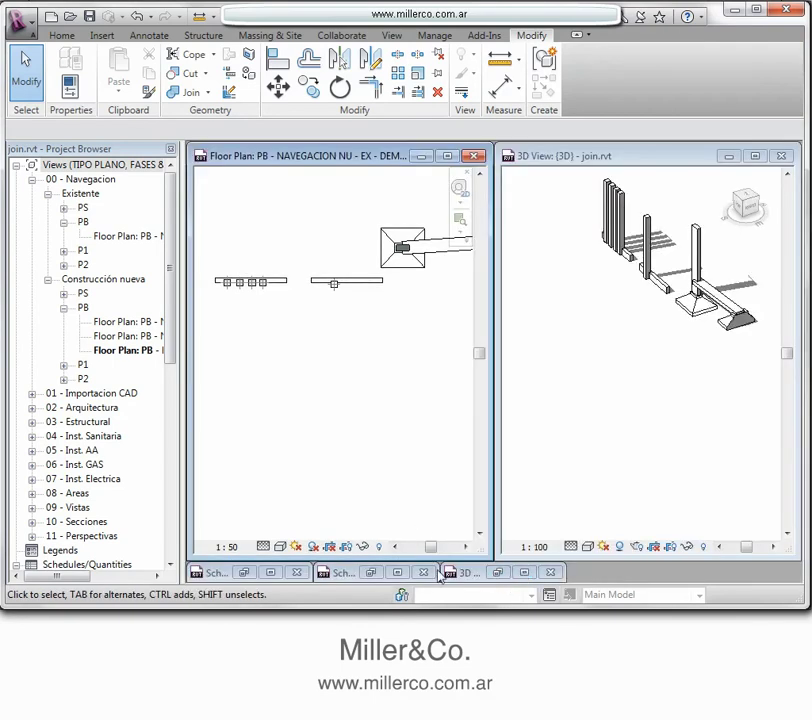
pyautogui.click(397, 573)
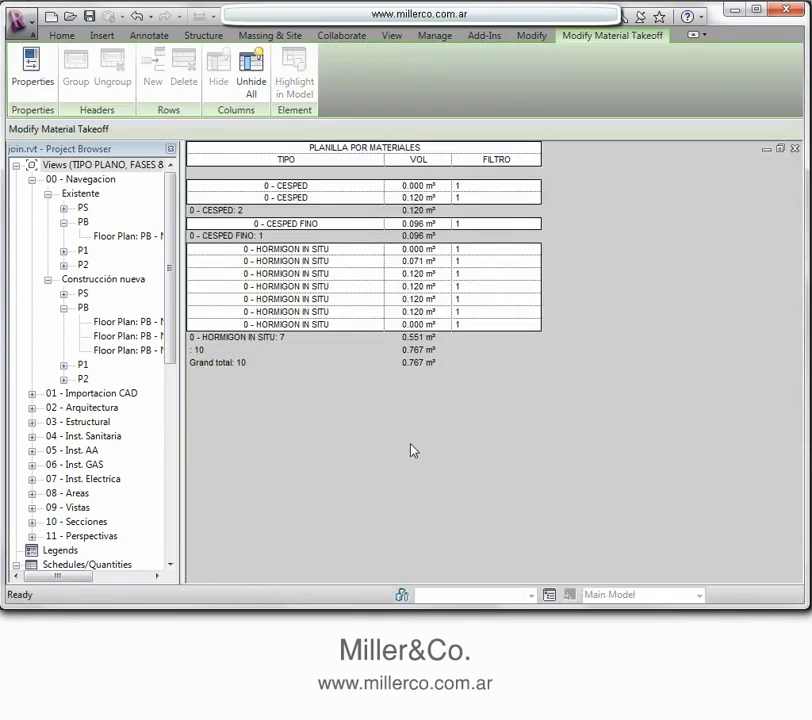
pyautogui.hotkey('ctrl', 'Tab')
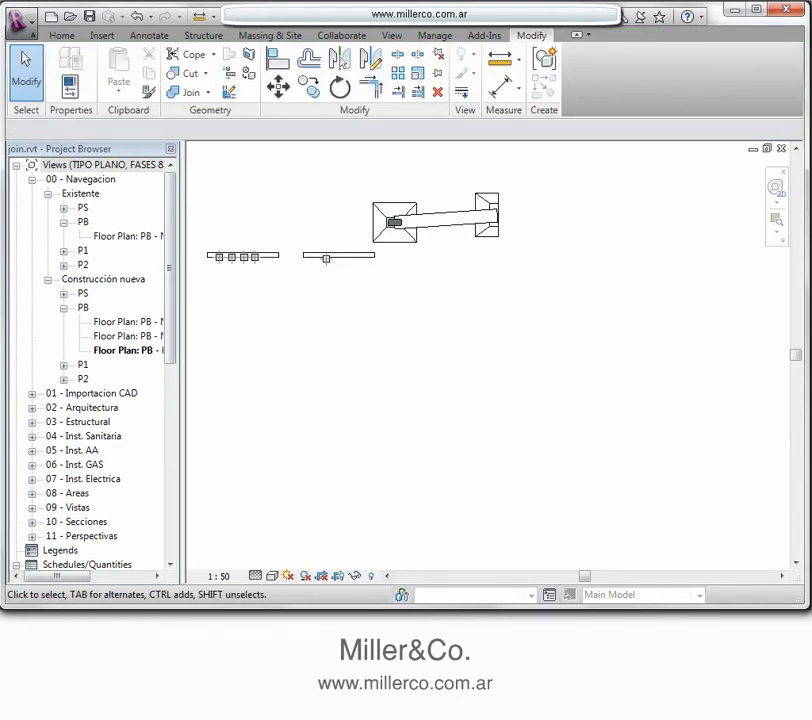
pyautogui.press('w')
pyautogui.press('t')
# Enable Multiple Join for Join Geometry in the {3D} view, and leave the command without joining anything.
pyautogui.click(389, 251)
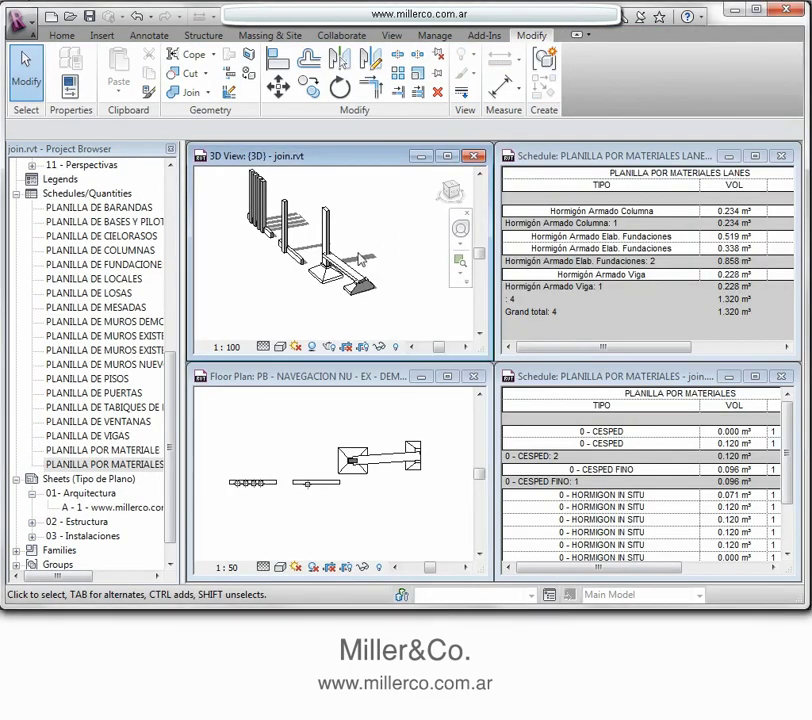
pyautogui.scroll(6, 360, 258)
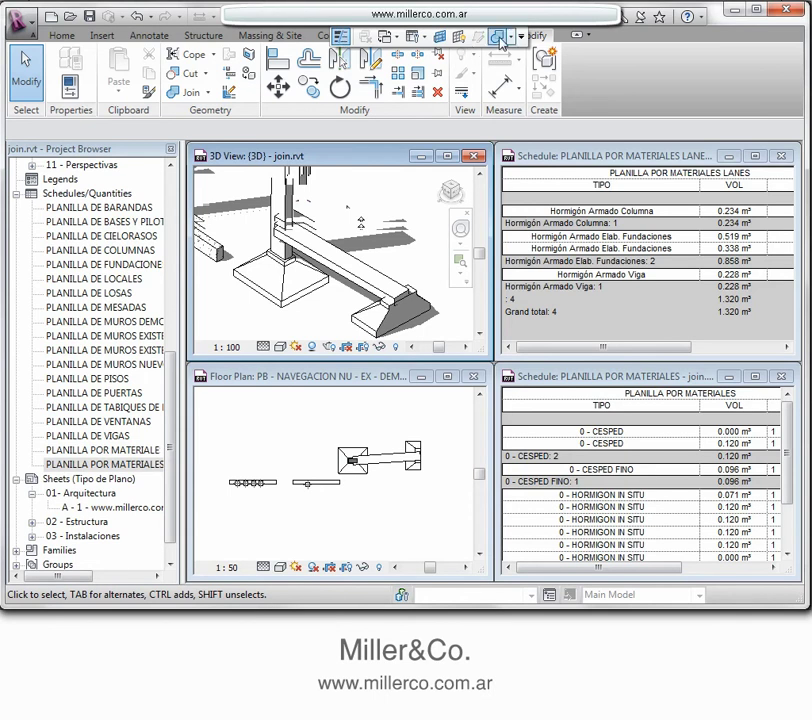
pyautogui.click(185, 92)
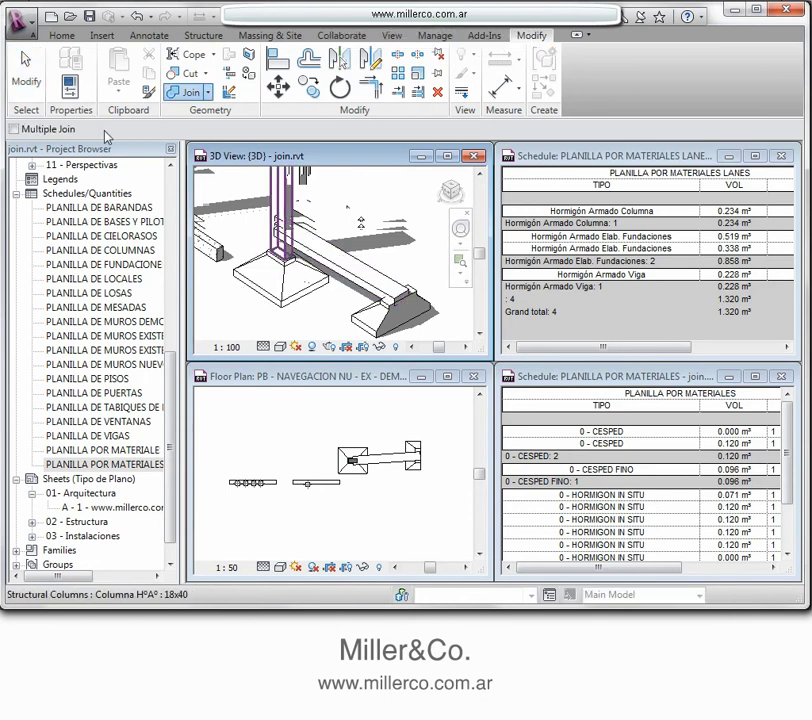
pyautogui.click(13, 129)
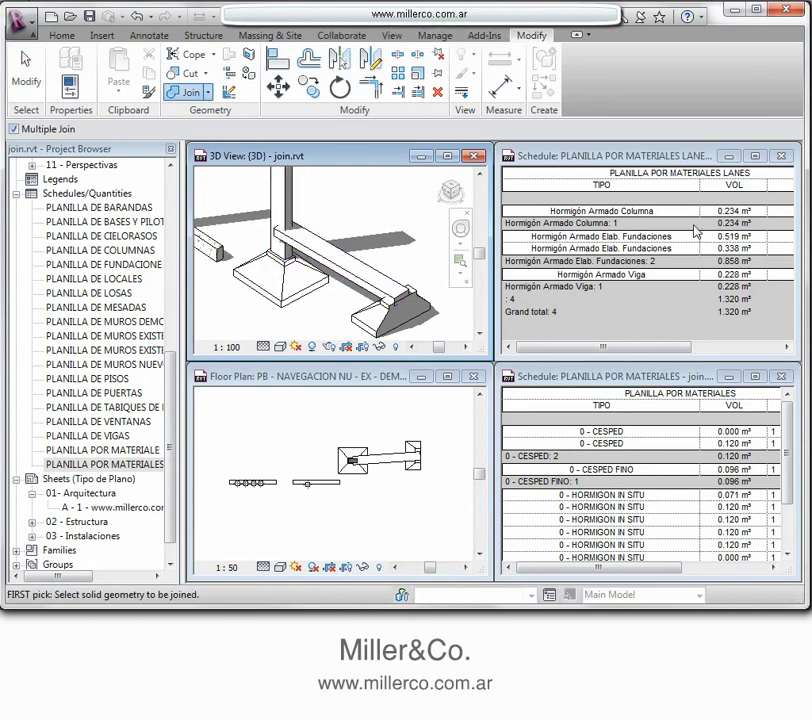
pyautogui.press('Escape')
pyautogui.click(335, 260)
pyautogui.press('Escape')
# Highlight the model elements behind the column, first foundation and beam rows of the PLANILLA POR MATERIALES LANES schedule.
pyautogui.click(590, 212)
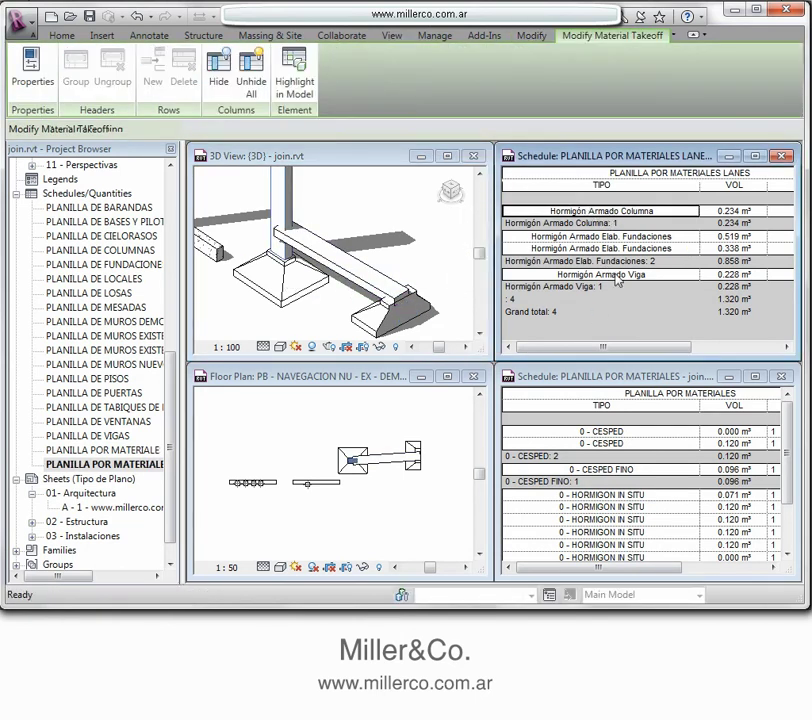
pyautogui.click(610, 238)
pyautogui.click(607, 276)
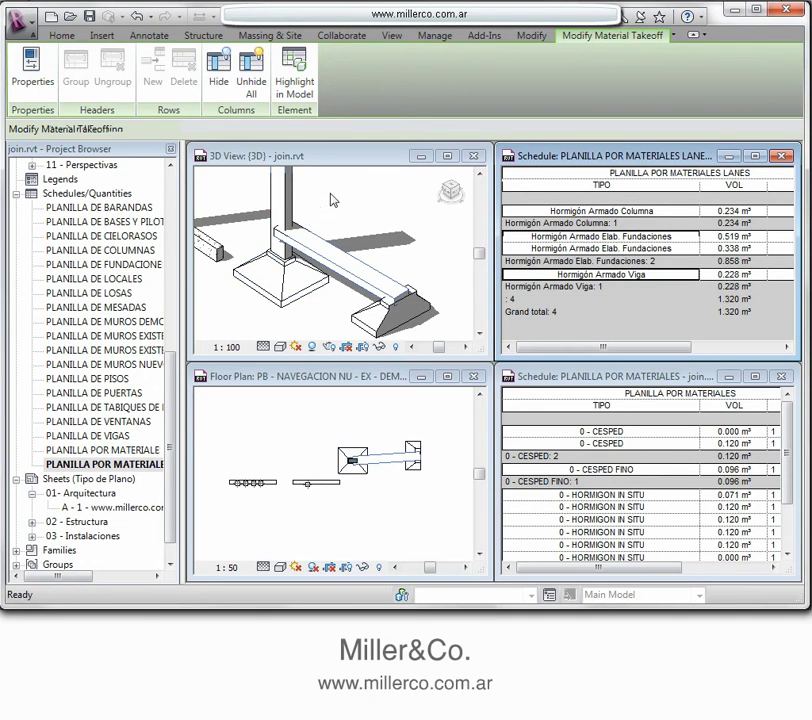
# Join the concrete column above the pyramidal footing with the connecting beam Viga HºAº 40x18 in the {3D} view, using Multiple Join.
pyautogui.moveTo(340, 37)
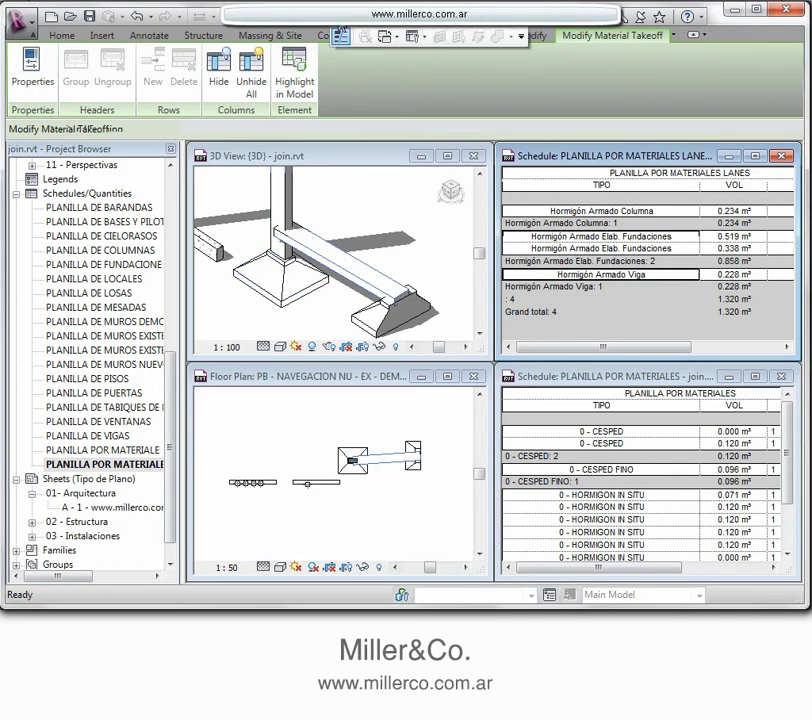
pyautogui.click(352, 223)
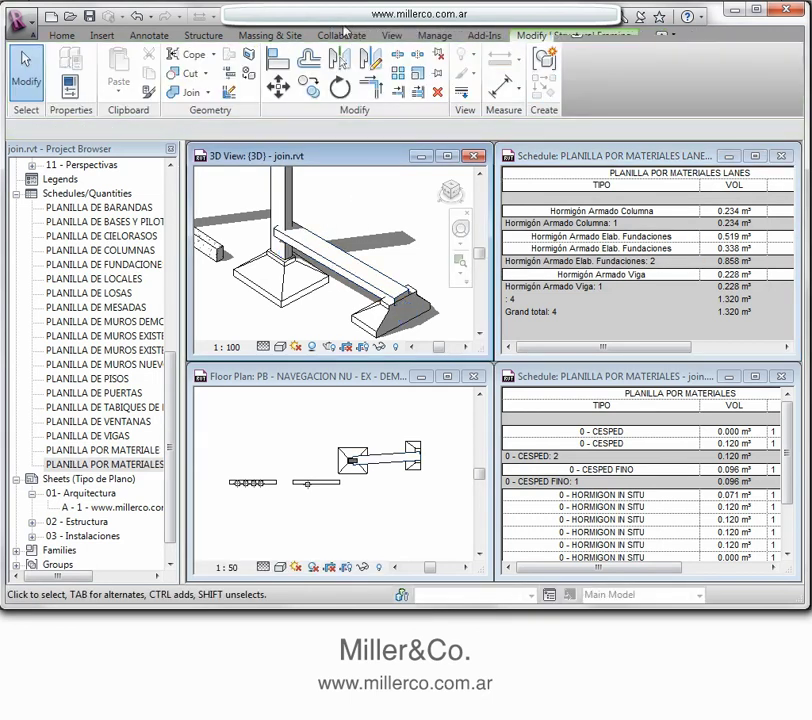
pyautogui.press('j')
pyautogui.press('g')
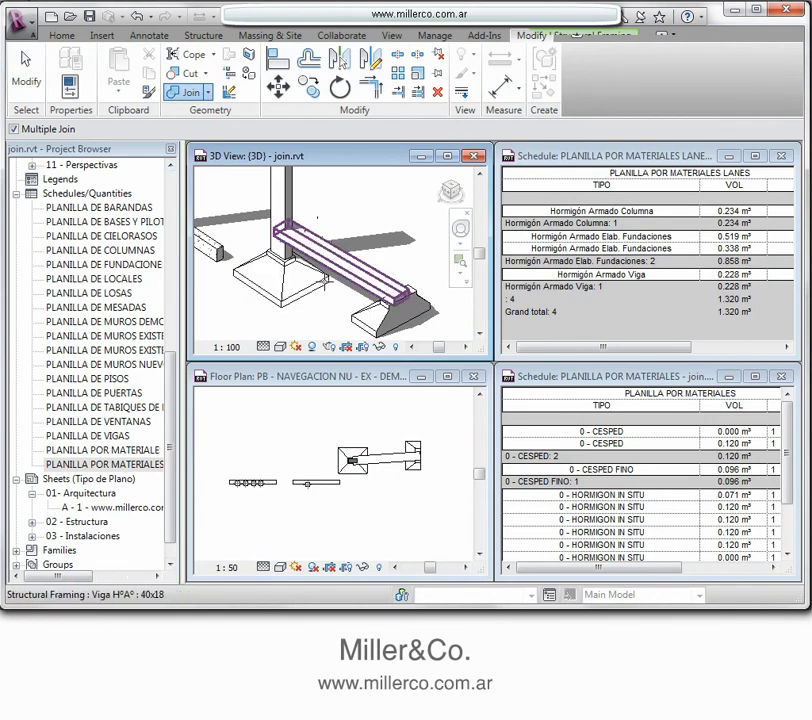
pyautogui.click(322, 236)
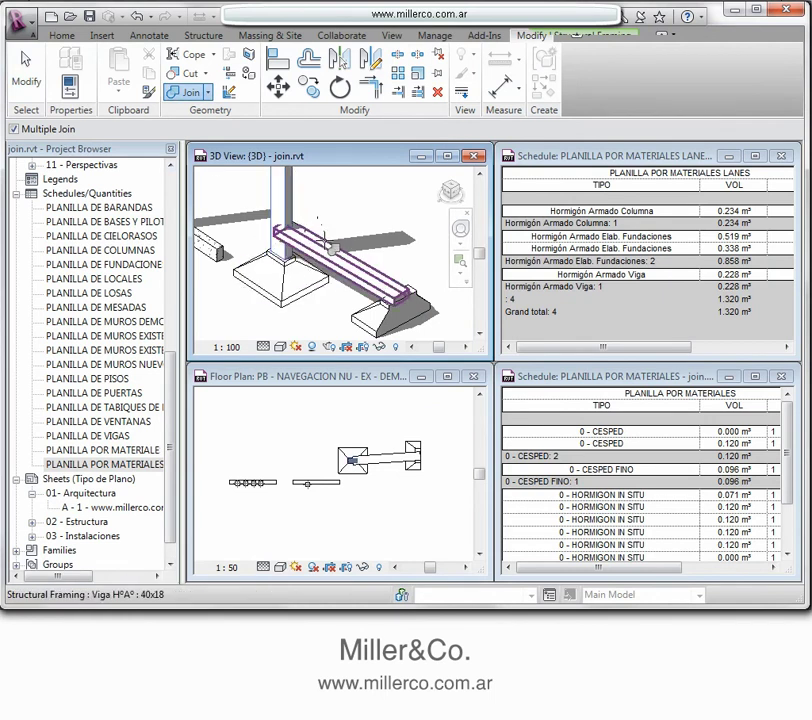
pyautogui.click(322, 236)
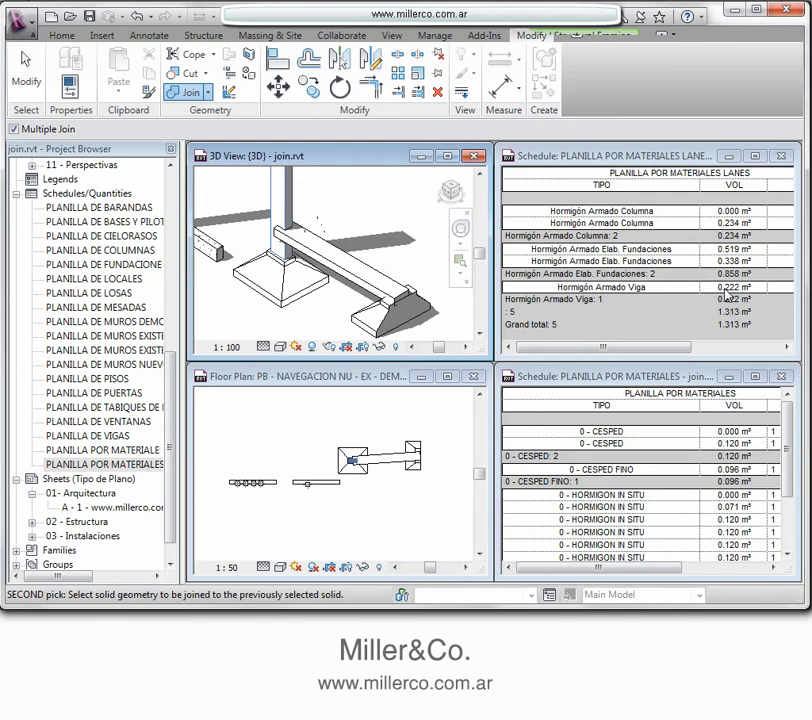
# Join the concrete column with the eccentric footing Zapata HºAº Excéntrica 70x130, accept the warning and leave the join command.
pyautogui.click(360, 307)
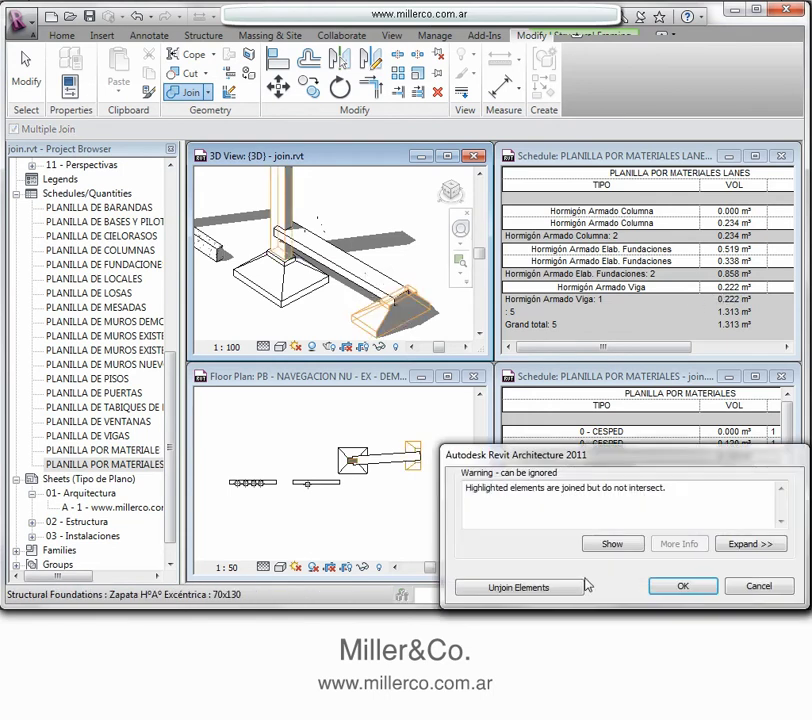
pyautogui.click(672, 586)
pyautogui.press('Escape')
pyautogui.scroll(3, 380, 316)
pyautogui.keyDown('shift'); pyautogui.moveTo(380, 316); pyautogui.dragTo(315, 128, button='middle'); pyautogui.keyUp('shift')
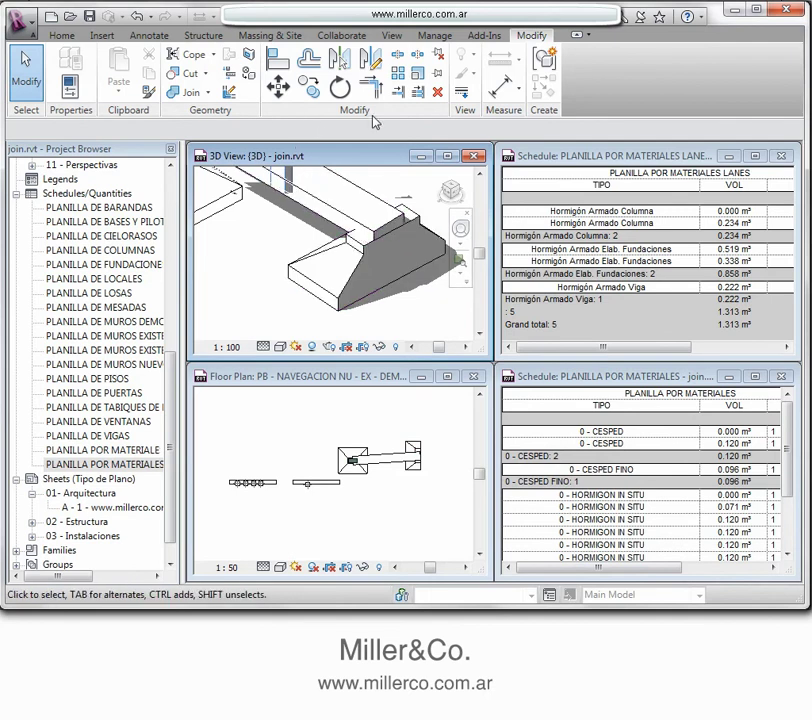
# Join the eccentric footing with the end of the connecting beam Viga HºAº 40x18 in the {3D} view.
pyautogui.click(341, 28)
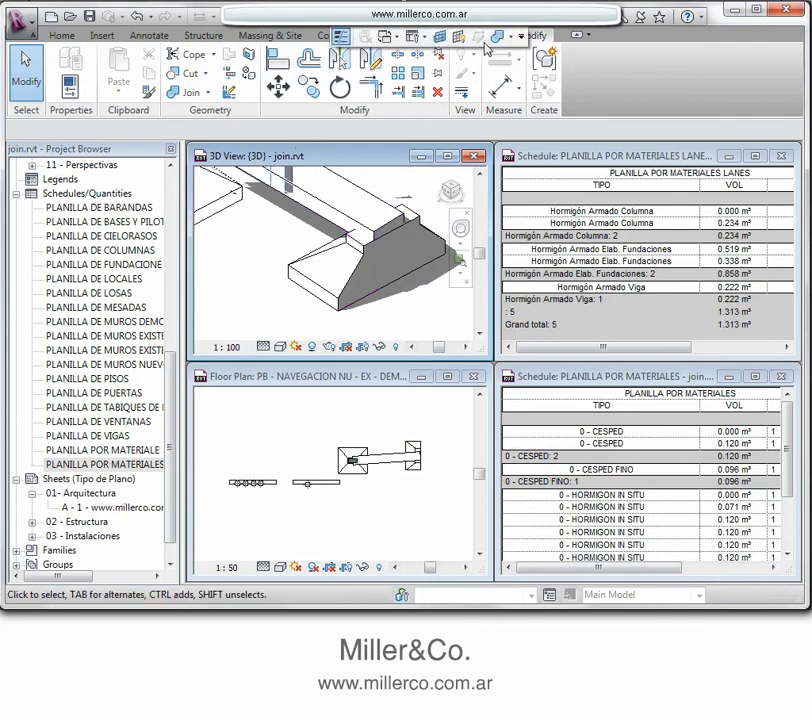
pyautogui.press('Return')
pyautogui.click(352, 236)
pyautogui.click(402, 257)
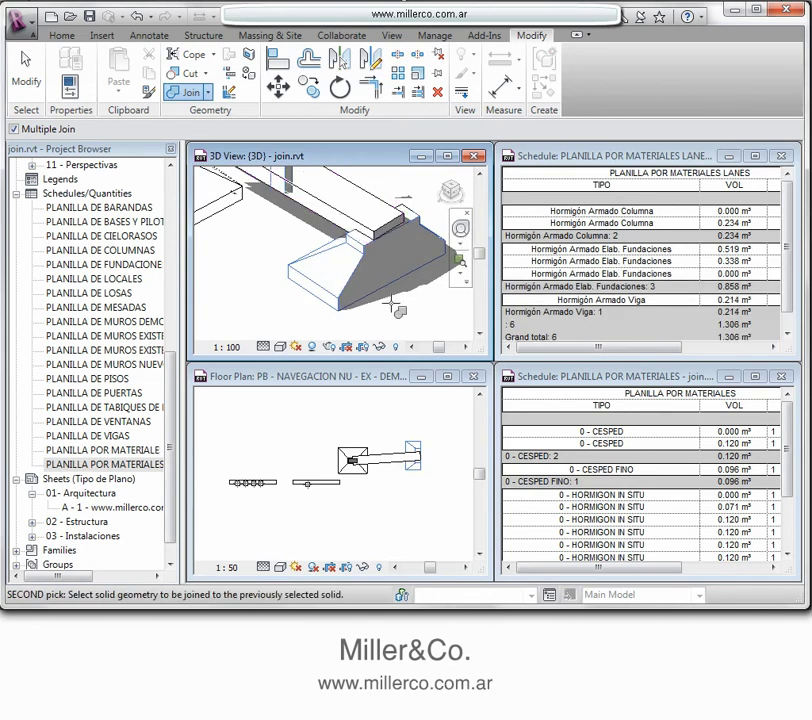
pyautogui.press('Escape')
# Delete the concrete column above the pyramidal footing to expose the joined beam end, and undo the deletion.
pyautogui.scroll(-3, 396, 310)
pyautogui.keyDown('shift'); pyautogui.moveTo(296, 260); pyautogui.dragTo(316, 224, button='middle'); pyautogui.keyUp('shift')
pyautogui.scroll(2, 319, 286)
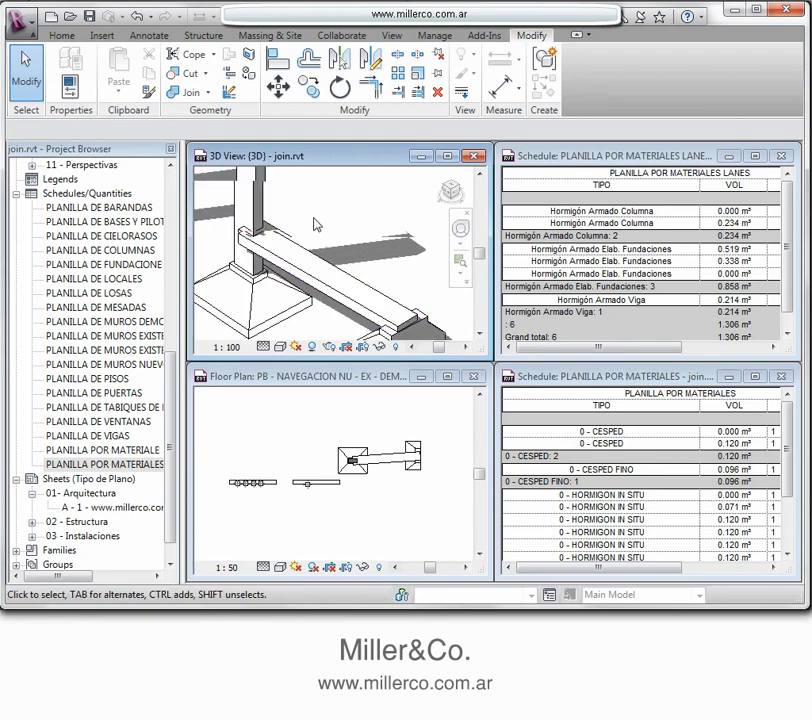
pyautogui.click(255, 215)
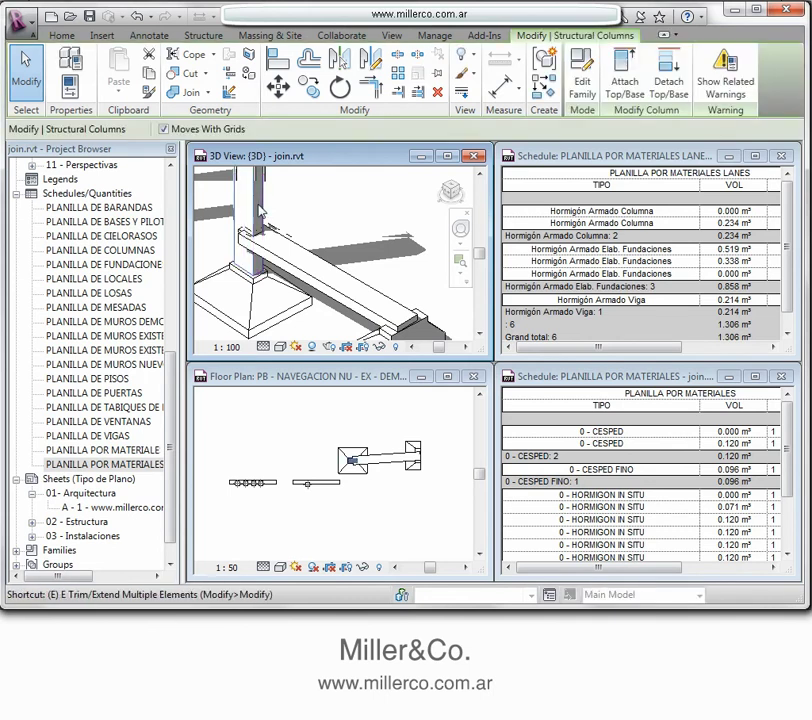
pyautogui.press('Delete')
pyautogui.hotkey('ctrl', 'z')
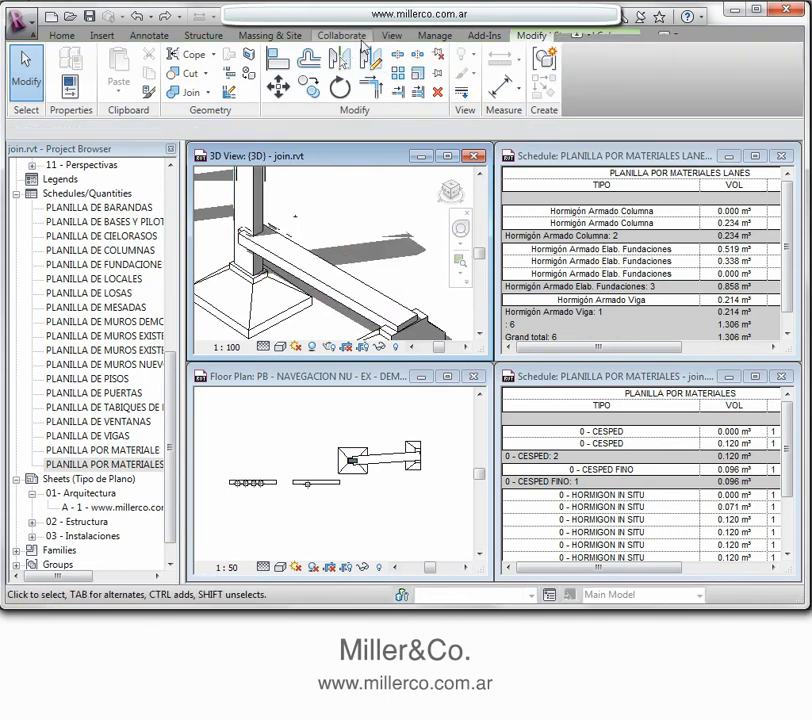
# Unjoin the connecting beam Viga HºAº 40x18 from its joined elements with Unjoin Geometry, and leave the command.
pyautogui.click(214, 17)
pyautogui.click(519, 38)
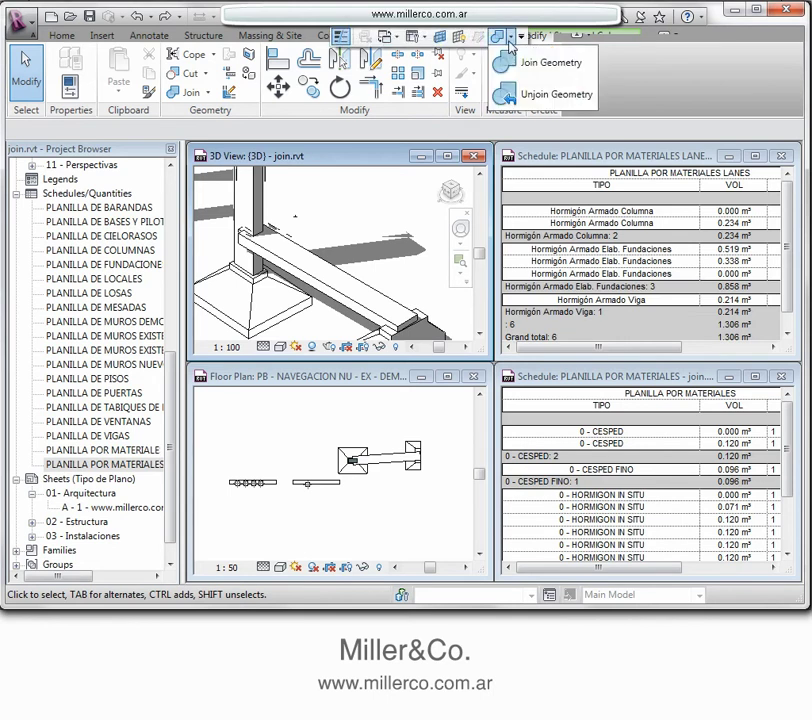
pyautogui.click(545, 92)
pyautogui.click(298, 243)
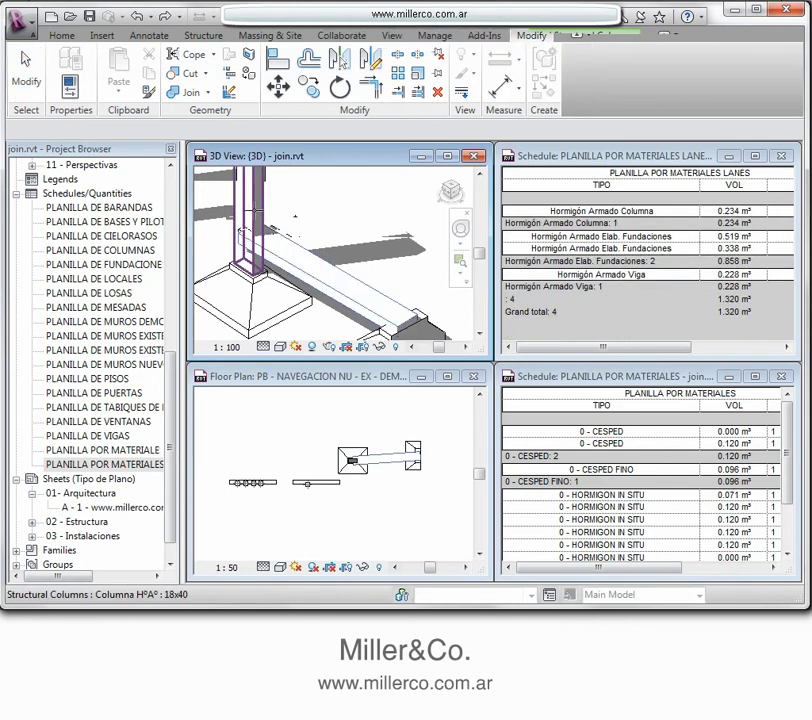
pyautogui.press('Escape')
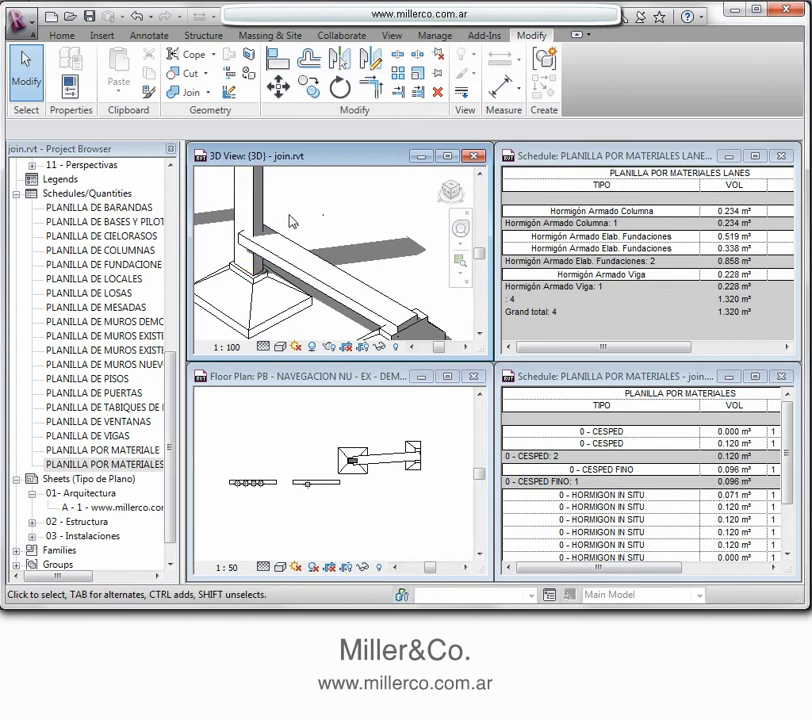
# Delete the concrete column again to inspect the unjoined beam end, undo the deletion and examine the column-beam junction.
pyautogui.click(252, 220)
pyautogui.press('Delete')
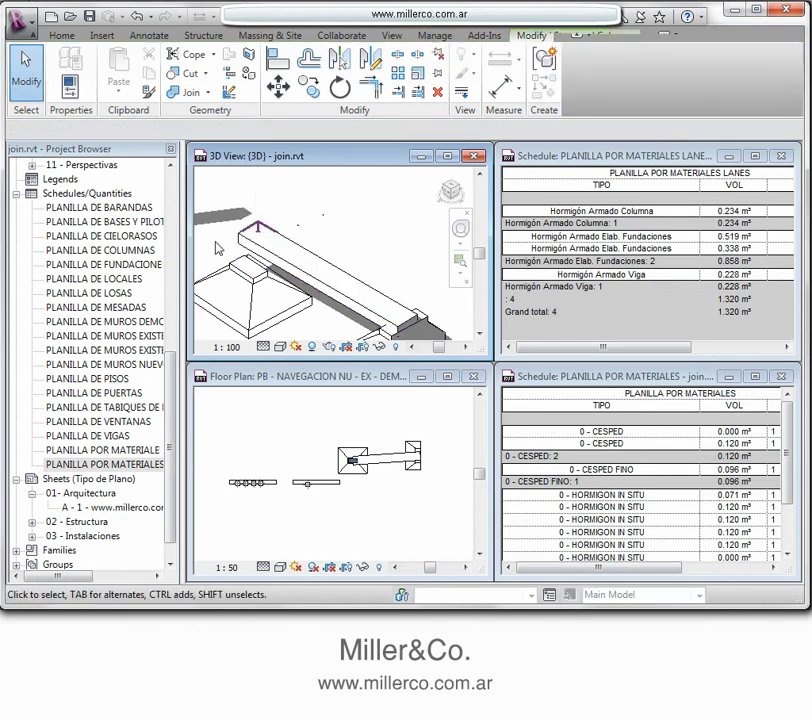
pyautogui.hotkey('ctrl', 'z')
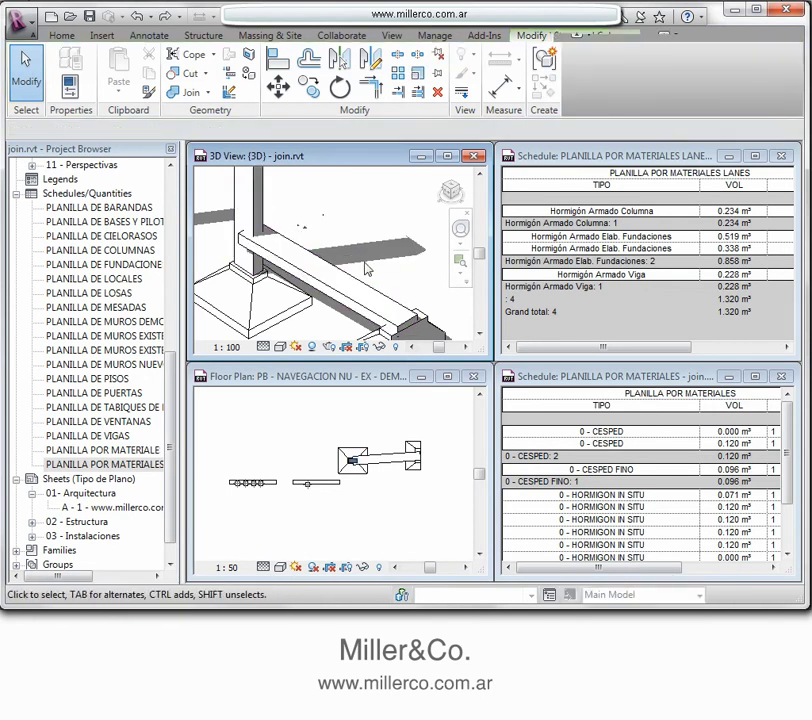
pyautogui.keyDown('shift'); pyautogui.moveTo(360, 217); pyautogui.dragTo(312, 278, button='middle'); pyautogui.keyUp('shift')
pyautogui.scroll(3, 350, 241)
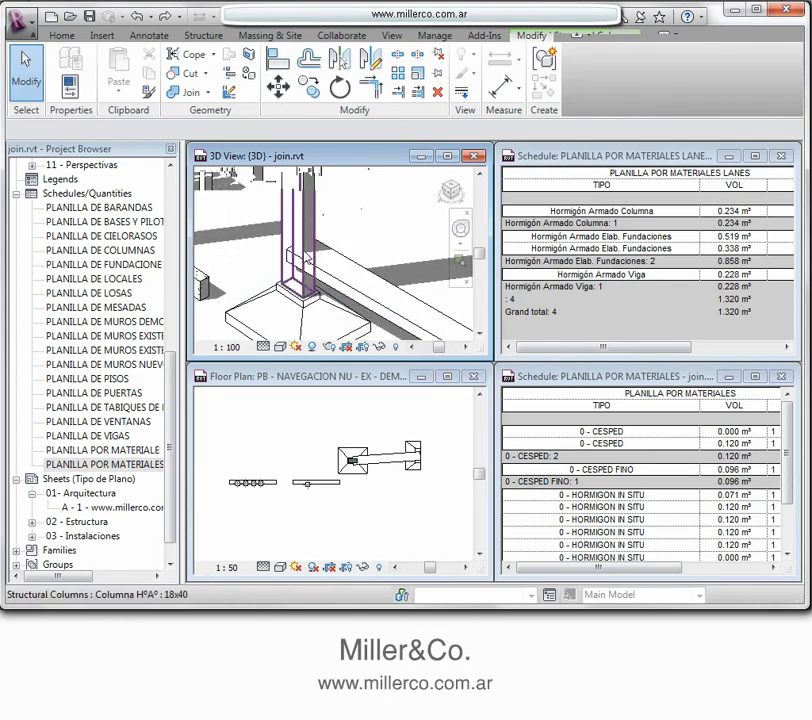
pyautogui.keyDown('shift'); pyautogui.moveTo(365, 238); pyautogui.dragTo(361, 216, button='middle'); pyautogui.keyUp('shift')
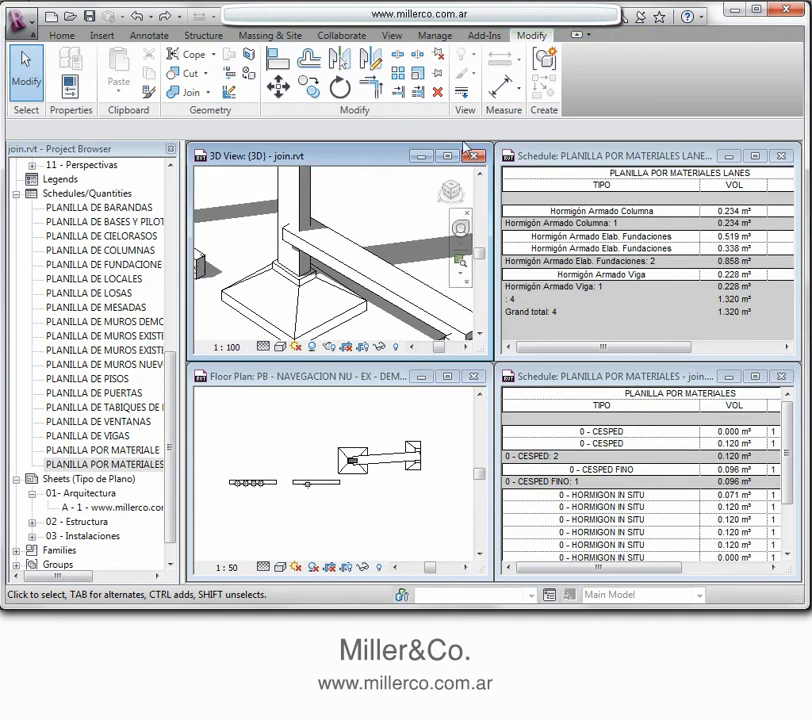
pyautogui.click(377, 210)
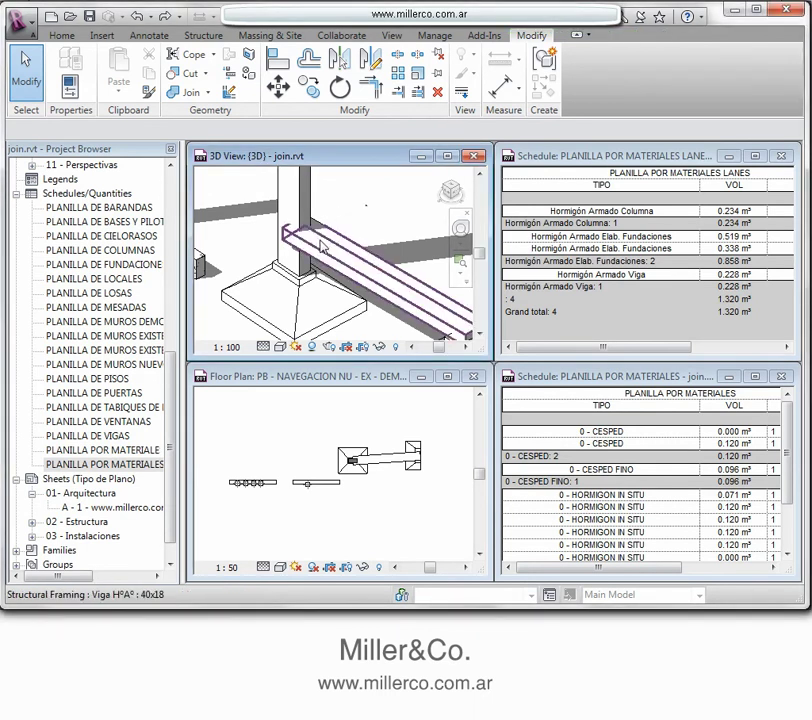
pyautogui.keyDown('shift'); pyautogui.moveTo(350, 221); pyautogui.dragTo(366, 285, button='middle'); pyautogui.keyUp('shift')
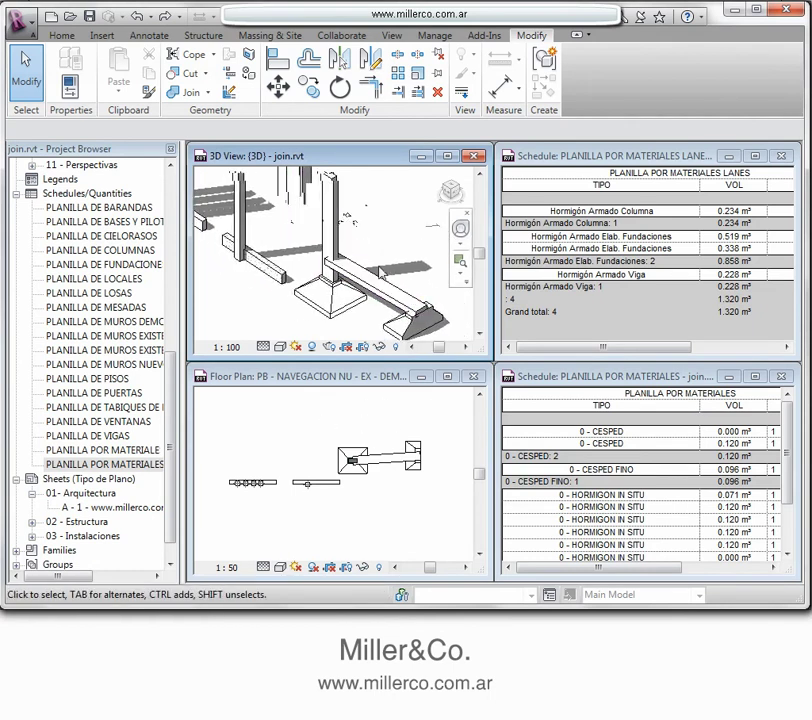
# Close the PLANILLA POR MATERIALES LANES schedule and enlarge the PLANILLA POR MATERIALES schedule window upward into the freed space.
pyautogui.click(781, 156)
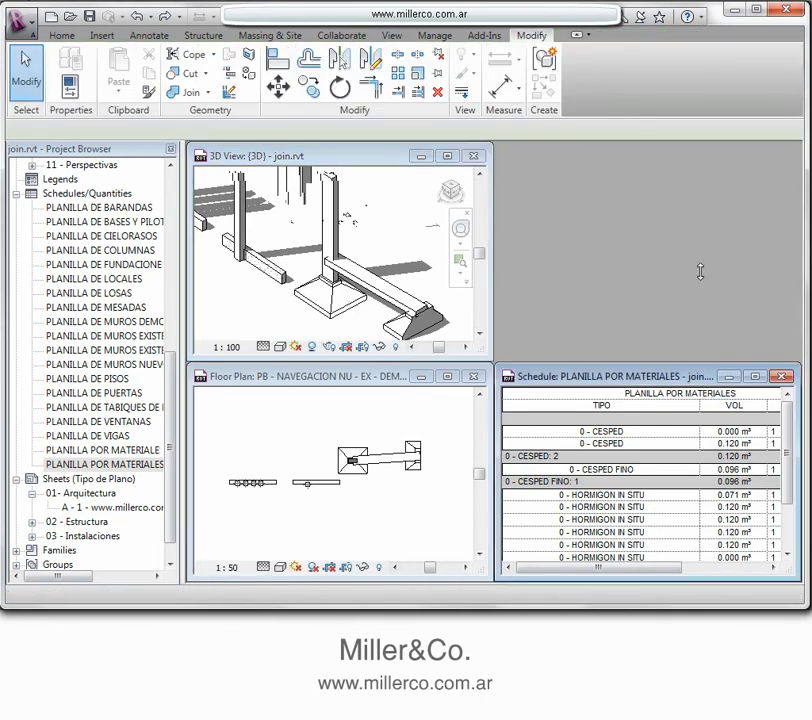
pyautogui.moveTo(699, 362); pyautogui.dragTo(705, 227)
# Move the four hatched square columns down in the PB floor plan until they are clear of the long beam.
pyautogui.click(317, 503)
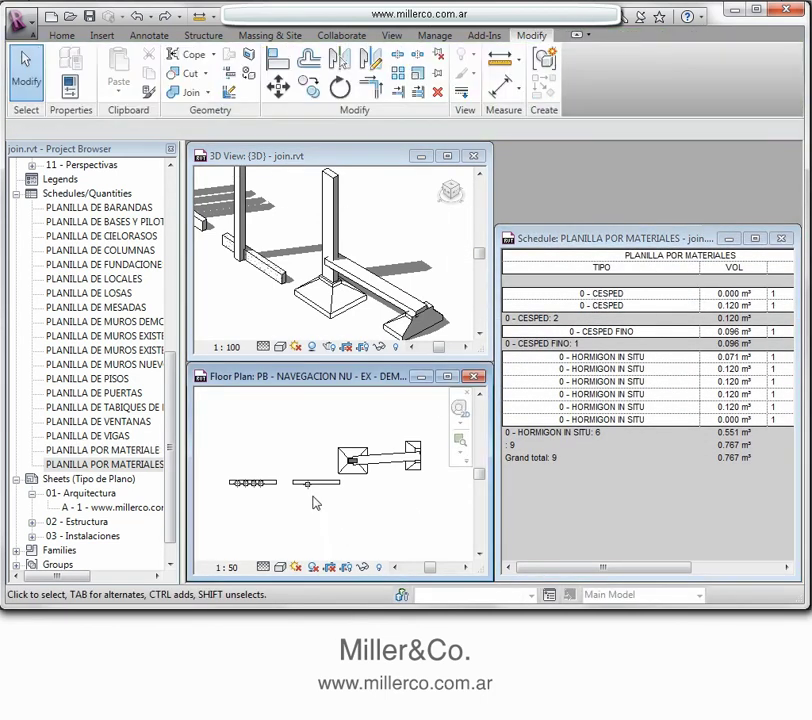
pyautogui.scroll(2, 303, 498)
pyautogui.moveTo(303, 498)
pyautogui.mouseDown(button='middle')
pyautogui.moveTo(364, 504)
pyautogui.moveTo(214, 502)
pyautogui.moveTo(304, 497)
pyautogui.mouseUp(button='middle')
pyautogui.scroll(2, 344, 494)
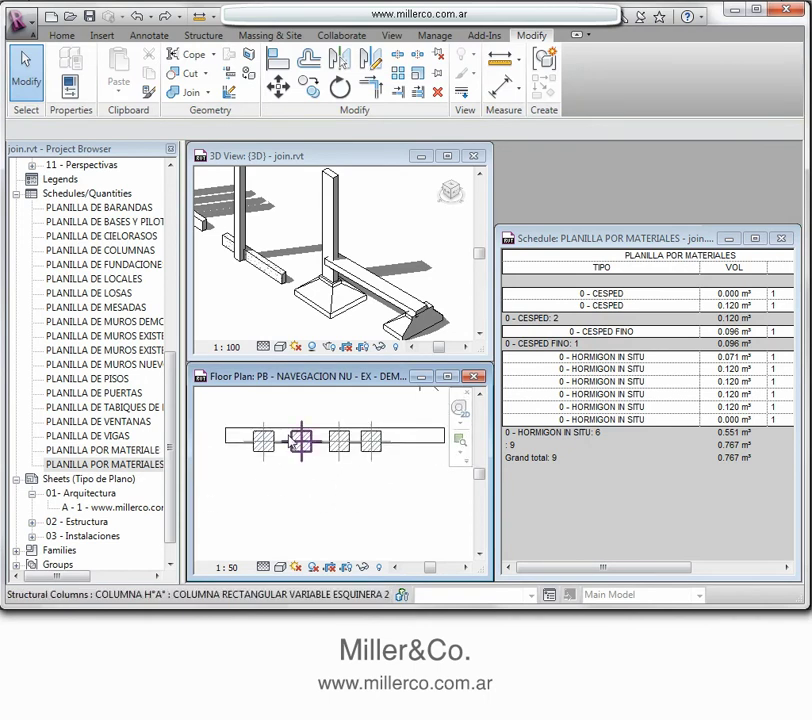
pyautogui.hotkey('ctrl', 'Left')
pyautogui.press('Down')
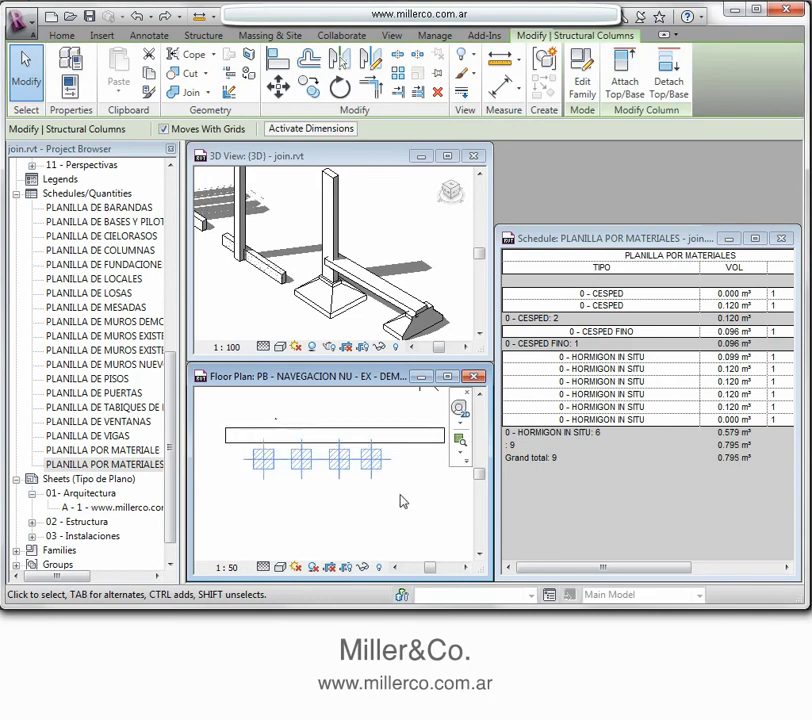
pyautogui.press('Escape')
pyautogui.moveTo(403, 506); pyautogui.dragTo(390, 497, button='middle')
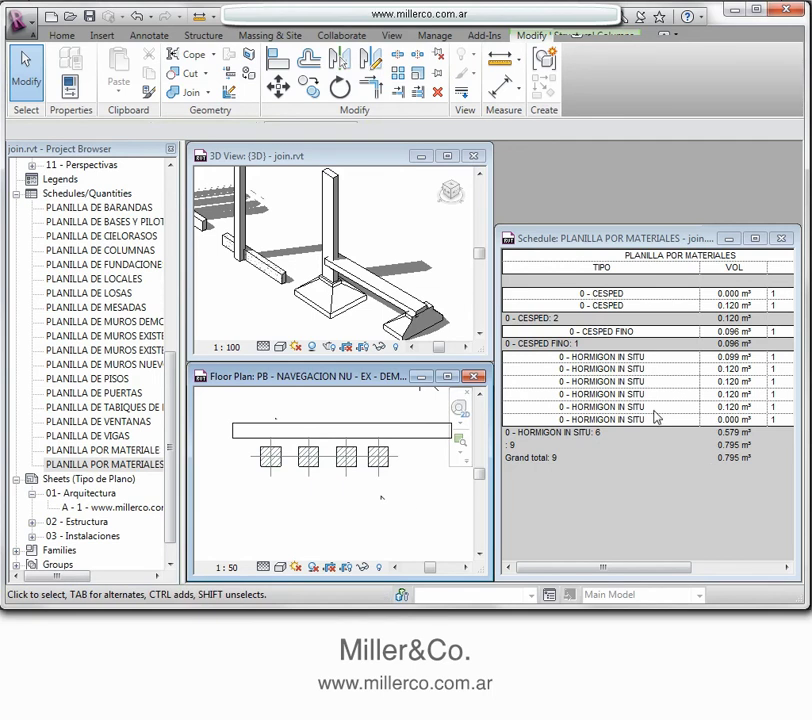
pyautogui.press('z')
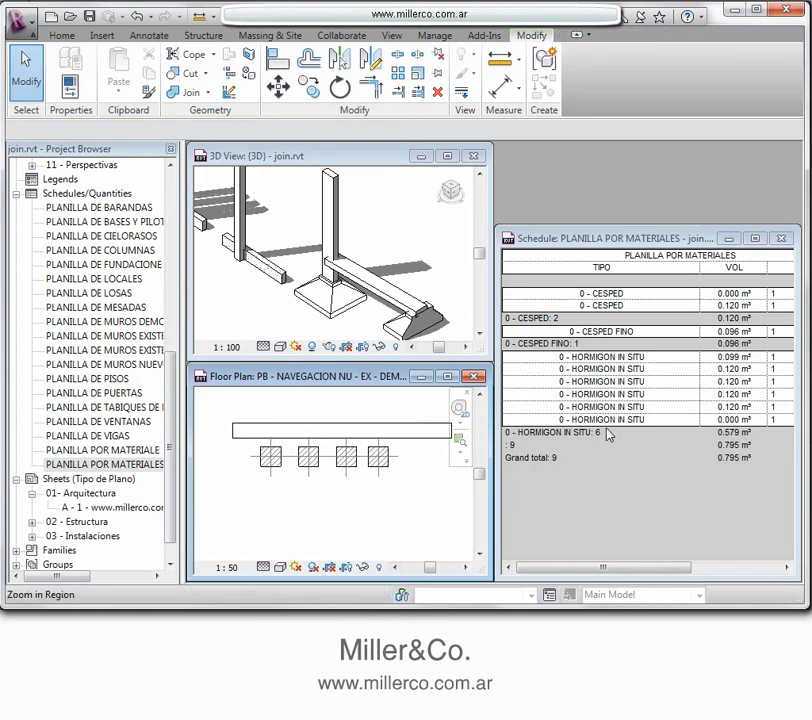
# Go through the 0 - HORMIGON IN SITU rows of the PLANILLA POR MATERIALES schedule to highlight their elements in the views.
pyautogui.click(611, 360)
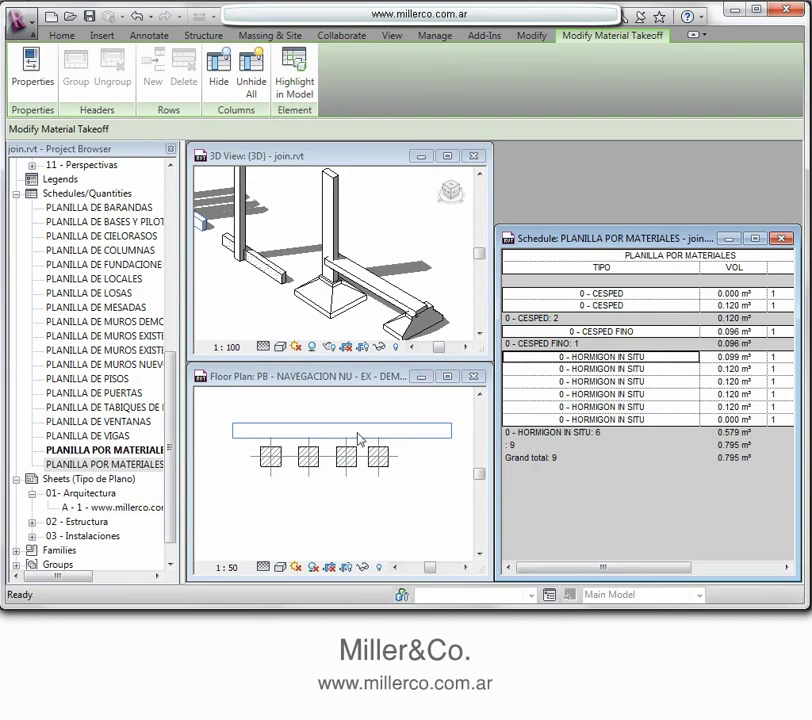
pyautogui.click(601, 370)
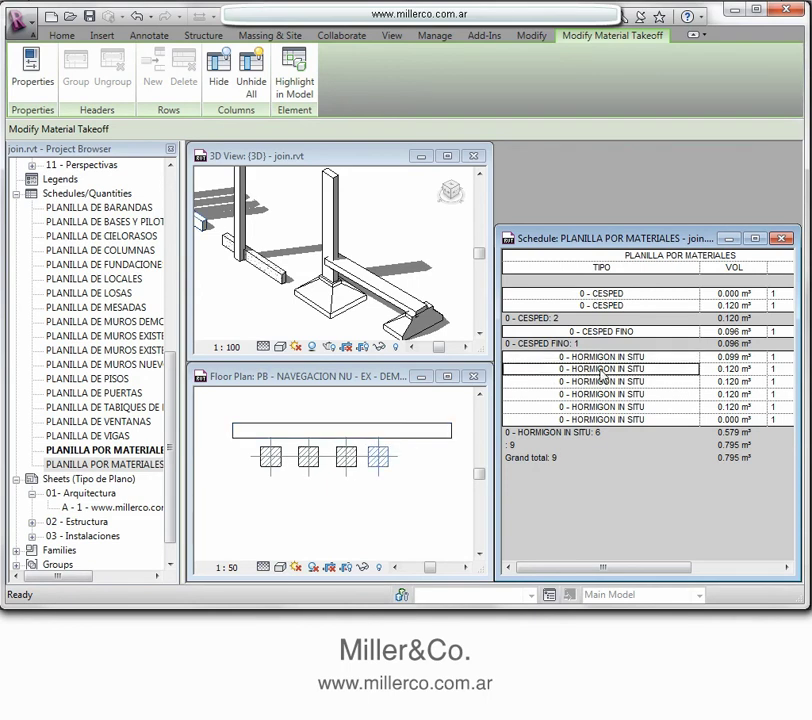
pyautogui.press('Down')
pyautogui.press('Down')
pyautogui.press('Down')
pyautogui.press('Down')
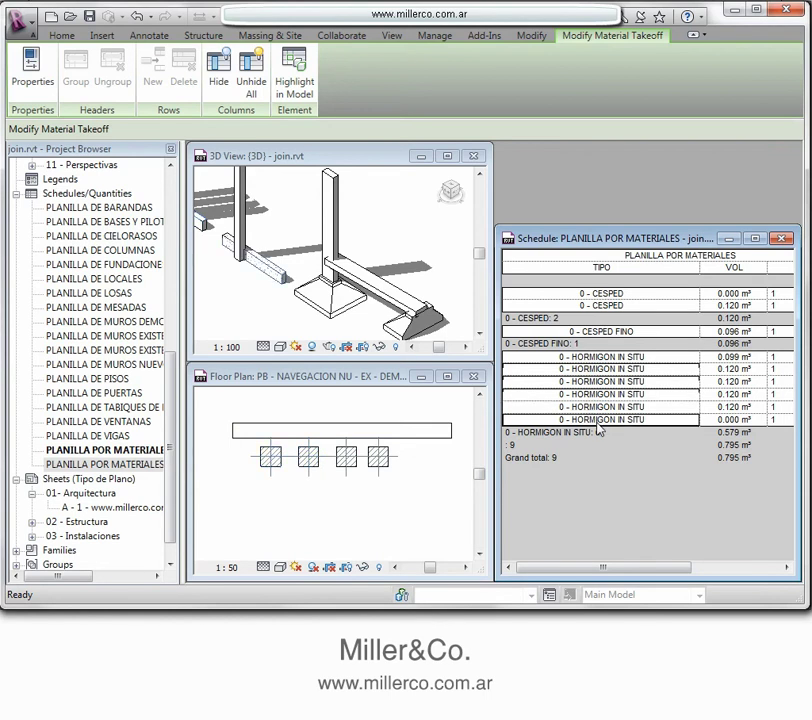
# Move the leftmost column up so it overlaps the beam's lower edge, bringing its vertical temporary dimension to 0.1800.
pyautogui.middleClick(403, 520)
pyautogui.moveTo(400, 516); pyautogui.dragTo(434, 510, button='middle')
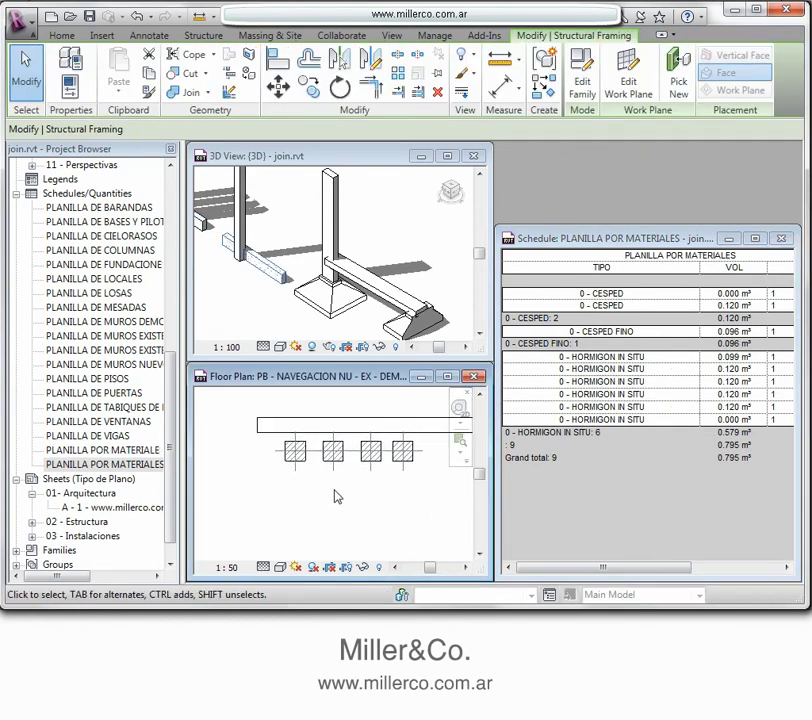
pyautogui.click(293, 460)
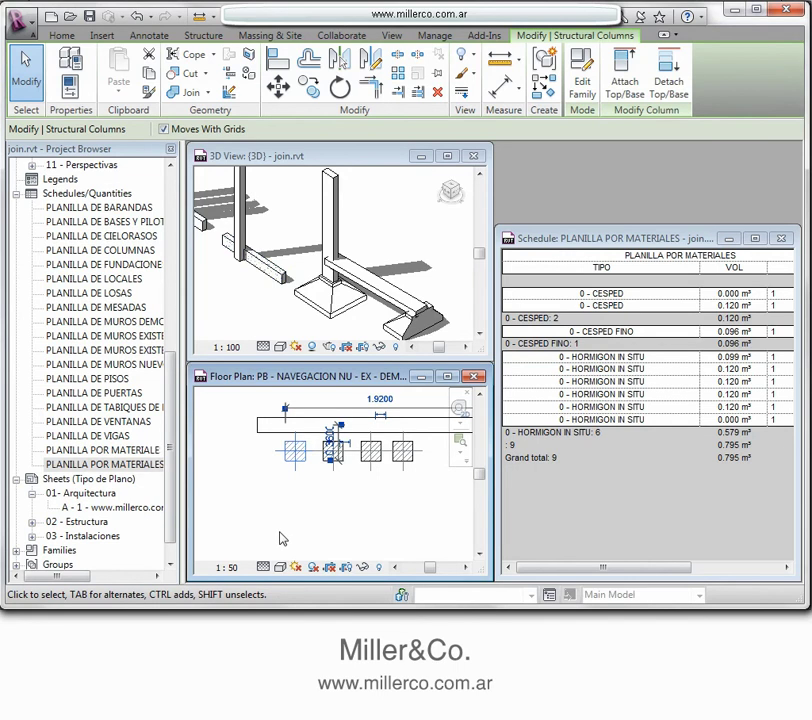
pyautogui.click(283, 540)
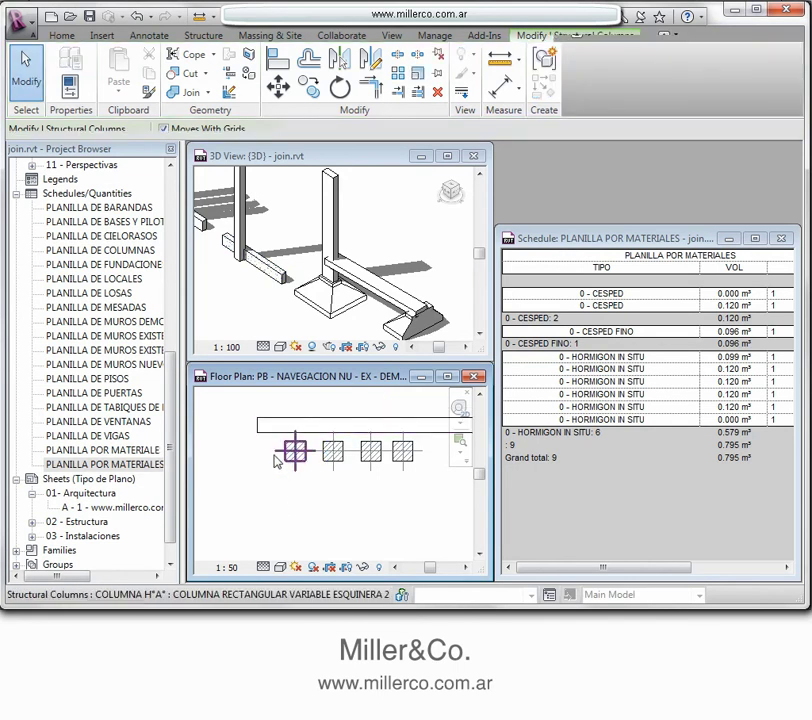
pyautogui.click(290, 448)
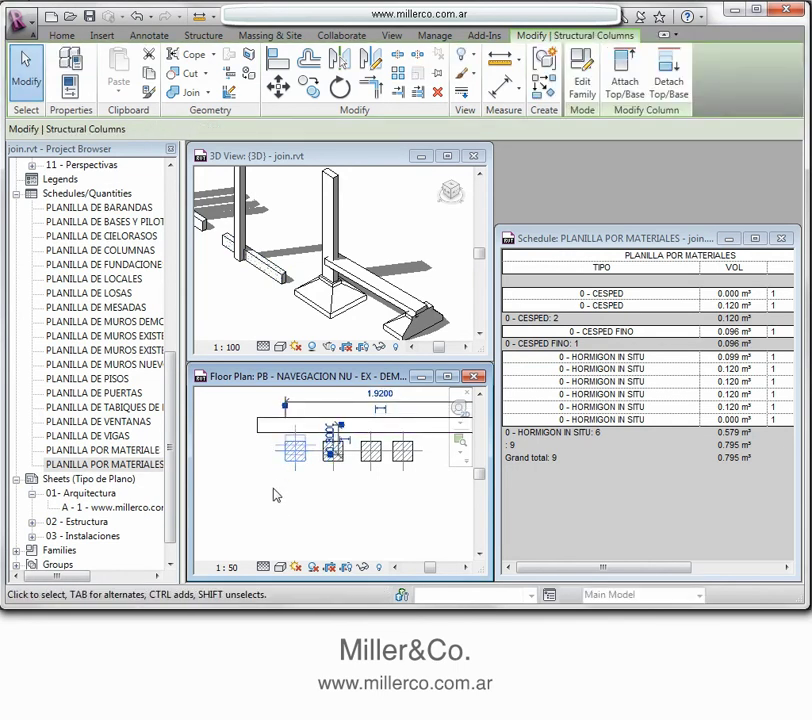
pyautogui.press('Up')
pyautogui.press('Up')
pyautogui.press('Up')
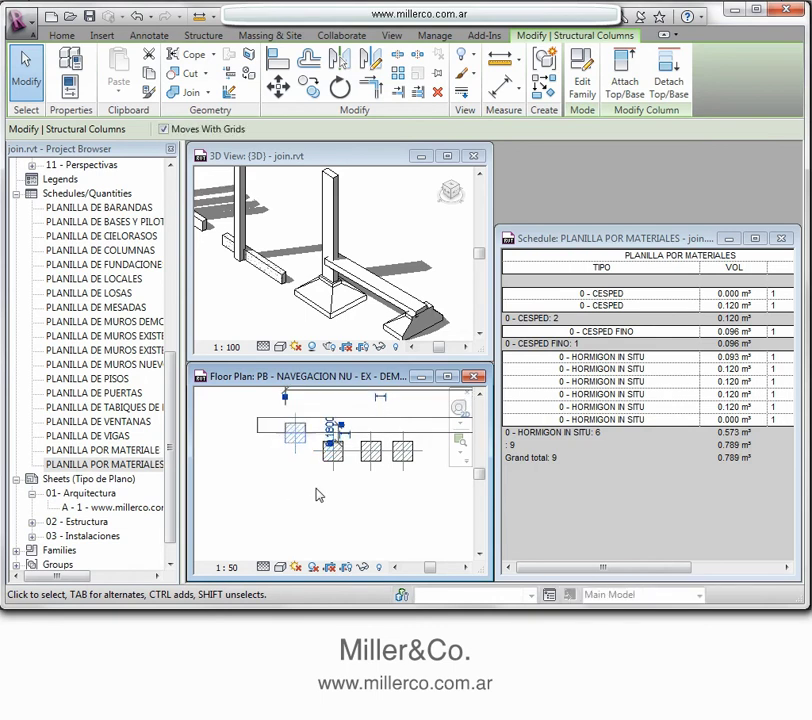
pyautogui.click(281, 494)
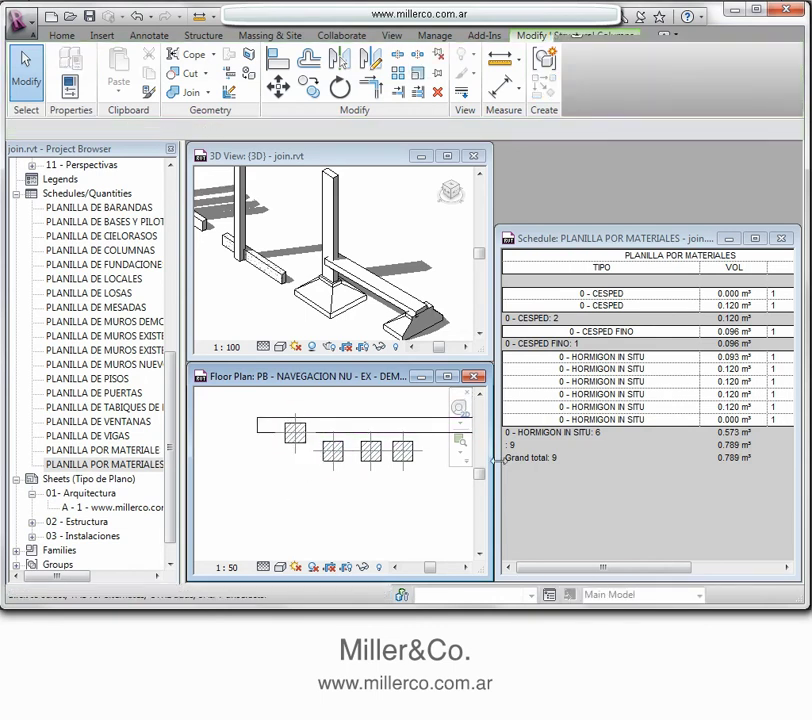
# Move the second column from the left up into the beam's lower edge, level with the first at 0.1800.
pyautogui.click(369, 450)
pyautogui.press('Up')
pyautogui.press('Up')
pyautogui.press('Up')
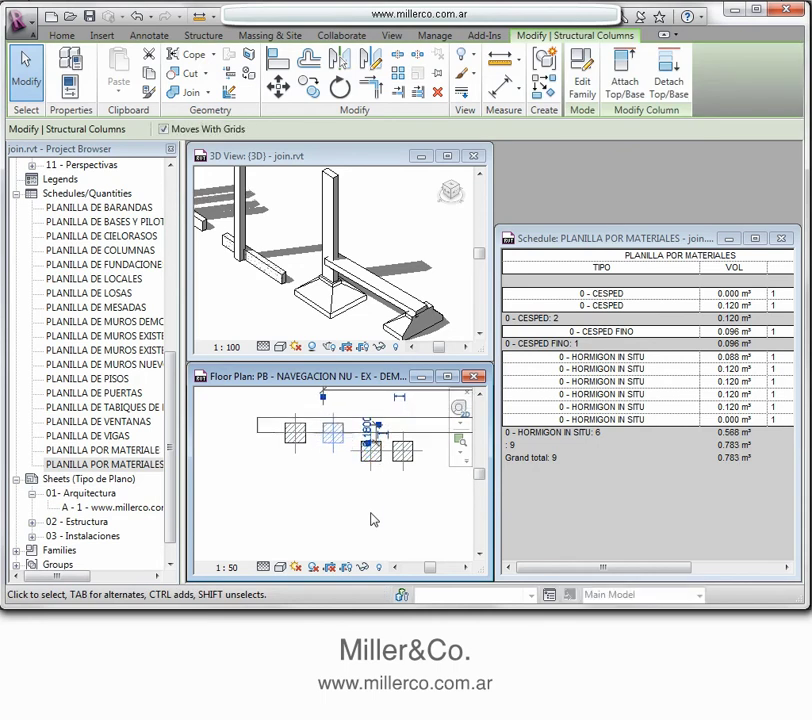
pyautogui.click(364, 520)
pyautogui.click(330, 446)
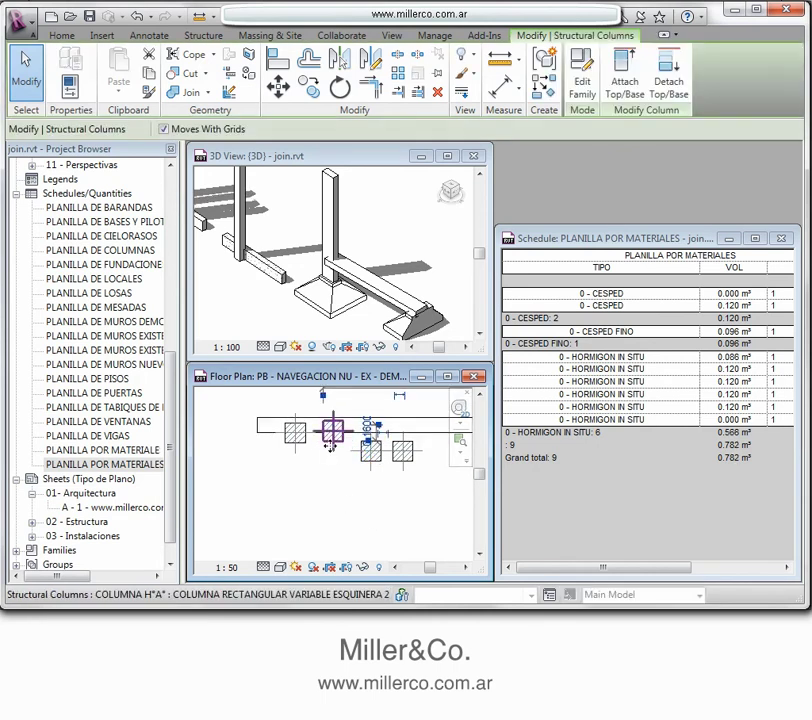
pyautogui.click(337, 491)
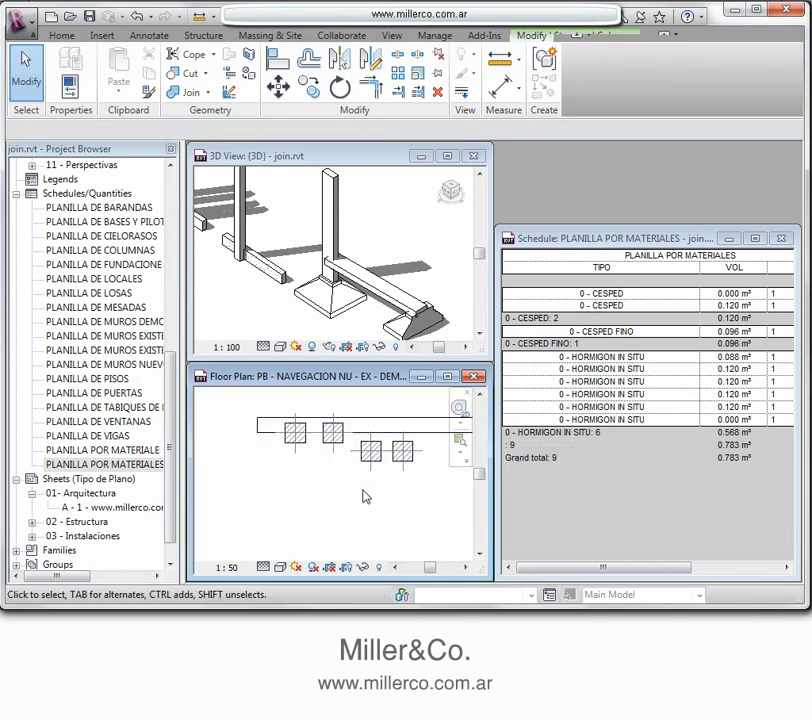
pyautogui.moveTo(368, 506); pyautogui.dragTo(347, 532, button='middle')
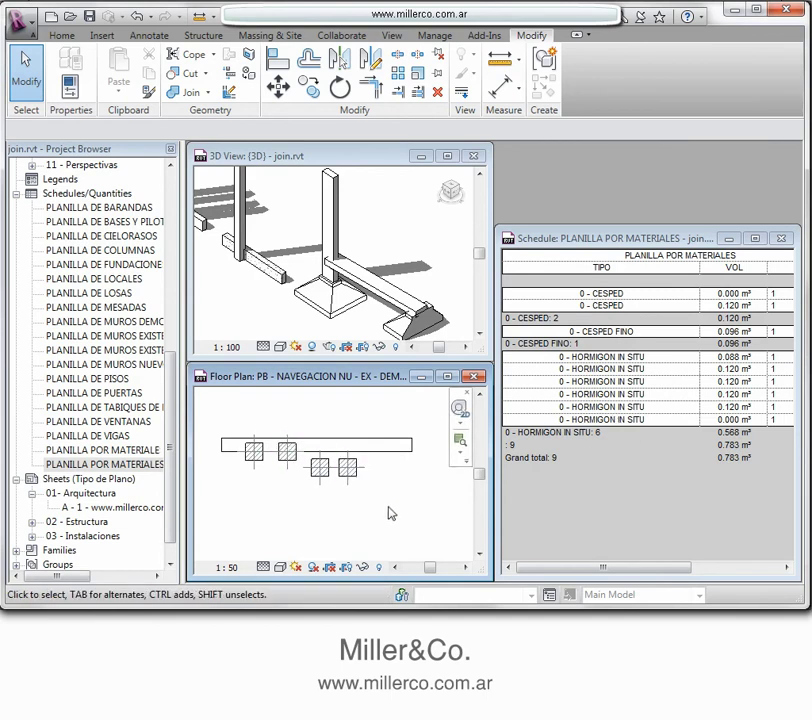
# Examine the dotted beam and its overlapping square column in the PB floor plan against the 0 - CESPED rows of the material schedule.
pyautogui.moveTo(386, 502); pyautogui.dragTo(391, 504, button='middle')
pyautogui.scroll(4, 326, 482)
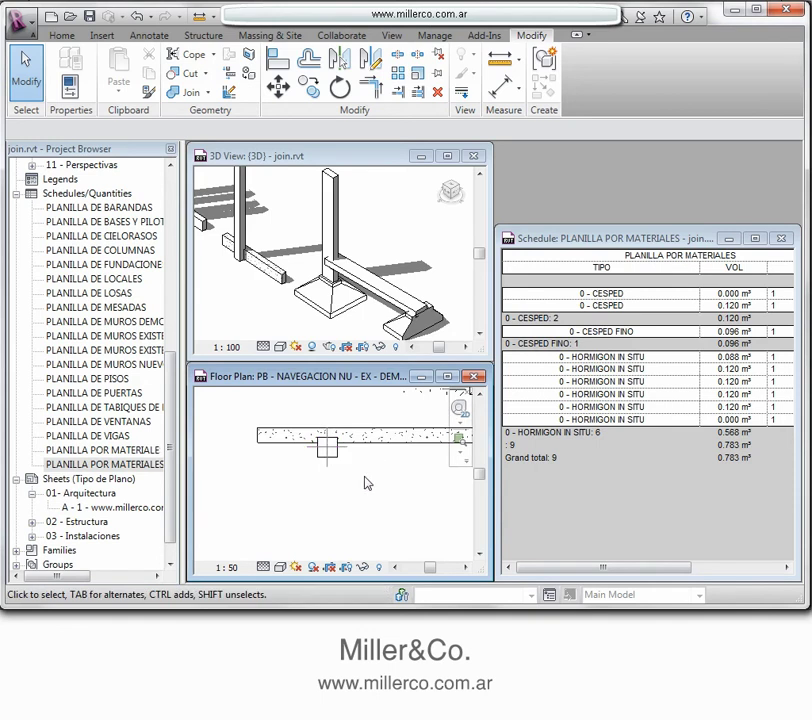
pyautogui.scroll(-4, 309, 490)
pyautogui.scroll(5, 323, 490)
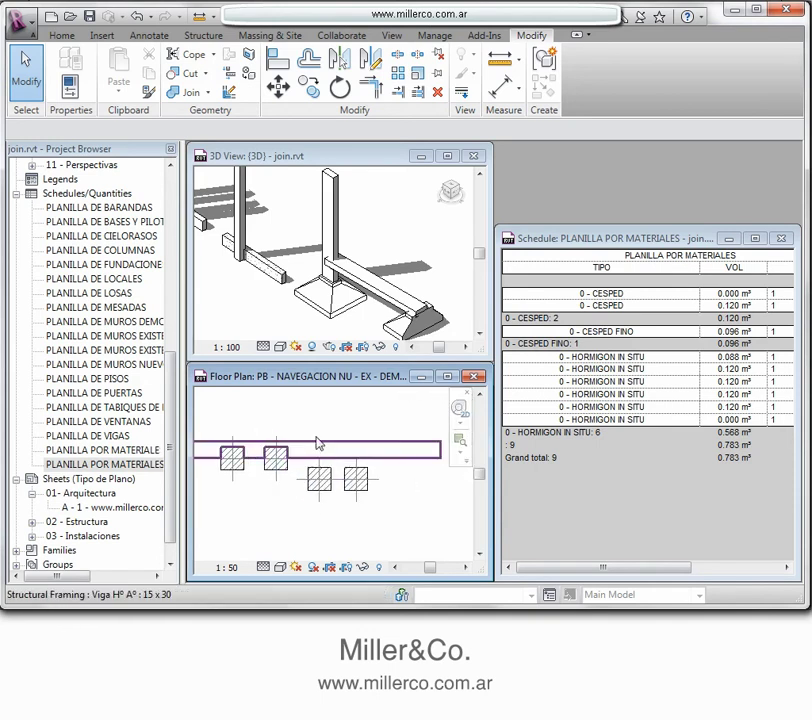
pyautogui.click(360, 484)
pyautogui.scroll(-2, 380, 500)
pyautogui.scroll(2, 404, 526)
pyautogui.moveTo(404, 526); pyautogui.dragTo(373, 513, button='middle')
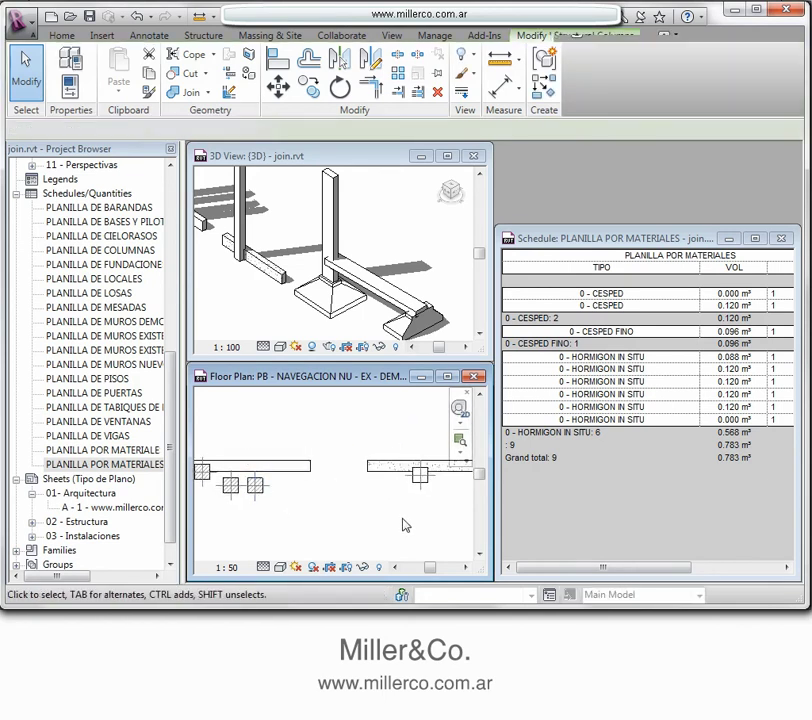
pyautogui.click(412, 466)
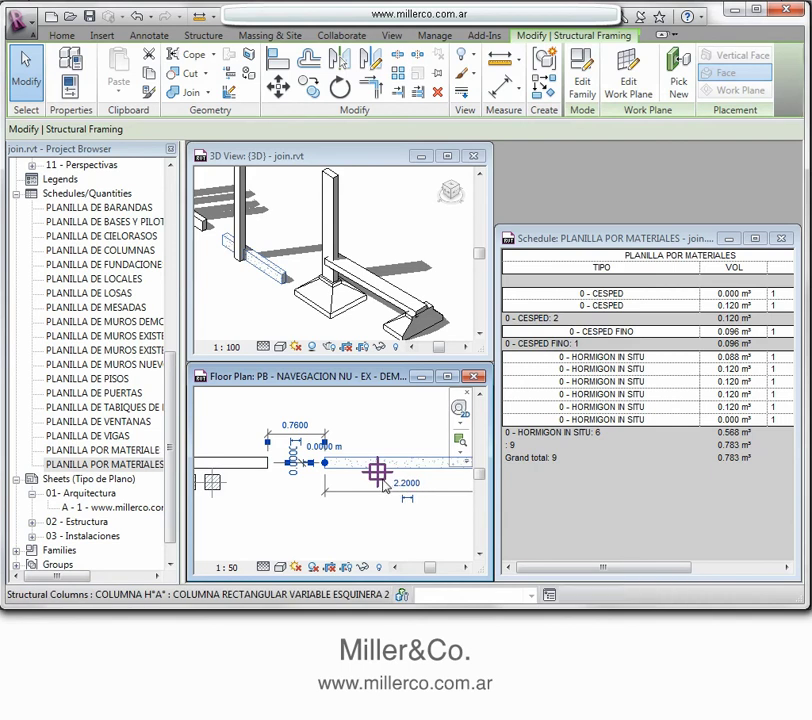
pyautogui.click(377, 471)
pyautogui.click(558, 294)
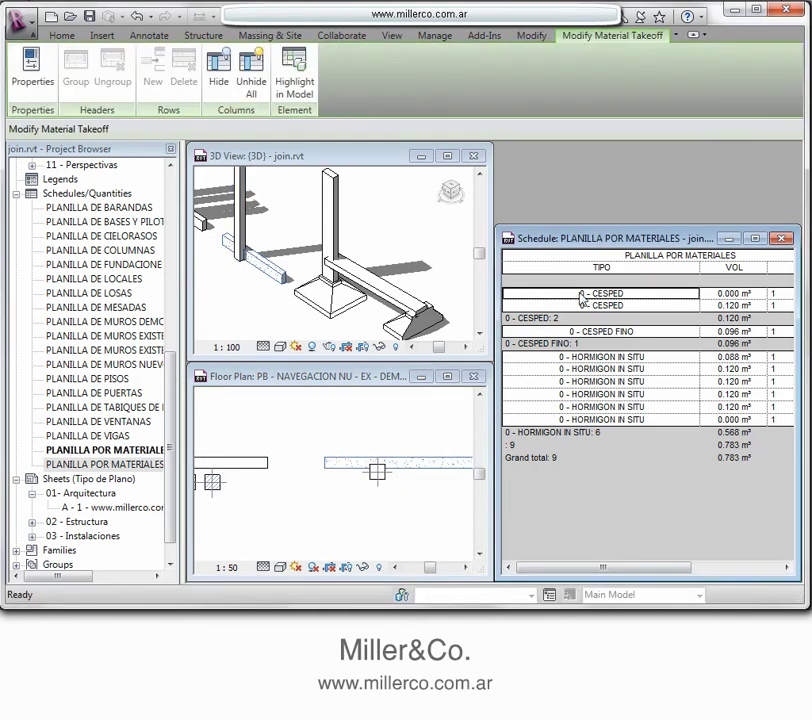
# Move the square column at the dotted beam down clear of it, and back up to overlap the beam's lower edge.
pyautogui.click(403, 507)
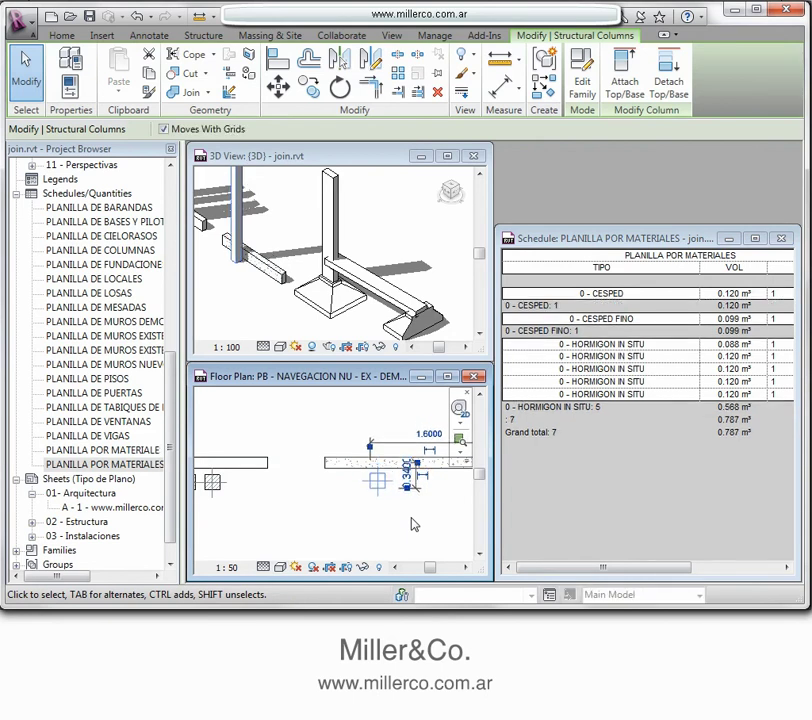
pyautogui.click(386, 540)
pyautogui.click(379, 492)
pyautogui.press('Up')
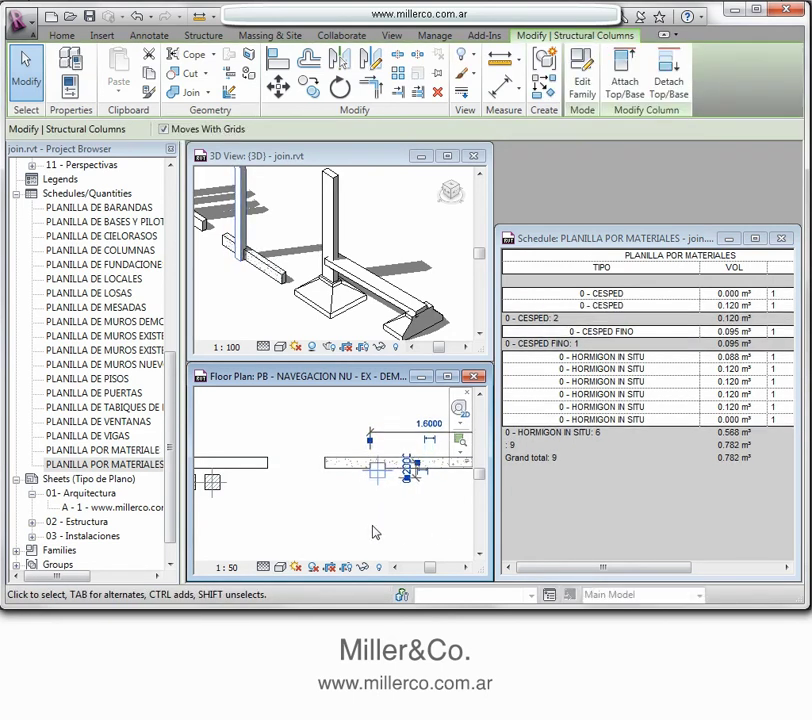
pyautogui.click(386, 530)
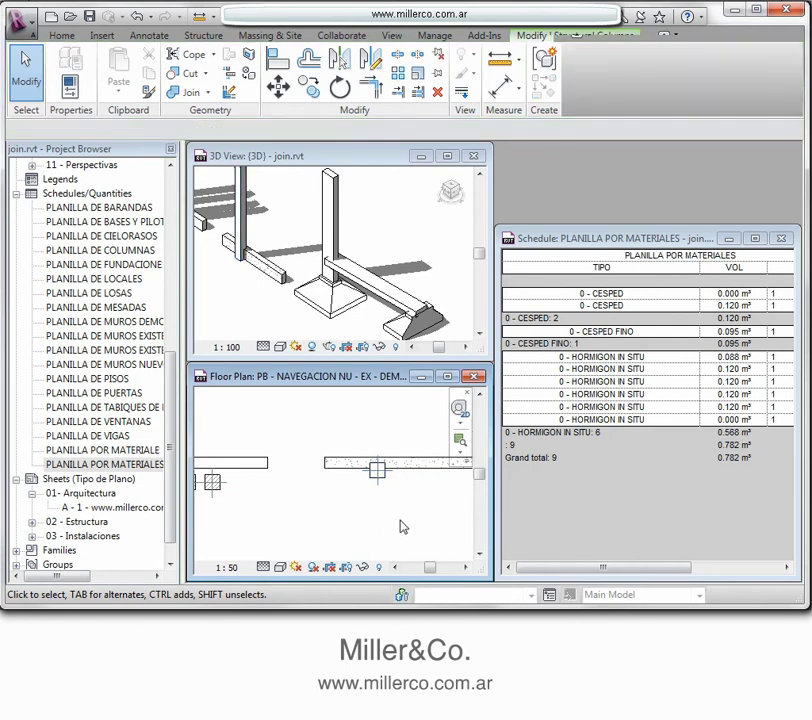
pyautogui.scroll(-2, 402, 527)
pyautogui.moveTo(404, 527); pyautogui.dragTo(386, 521, button='middle')
pyautogui.scroll(1, 350, 518)
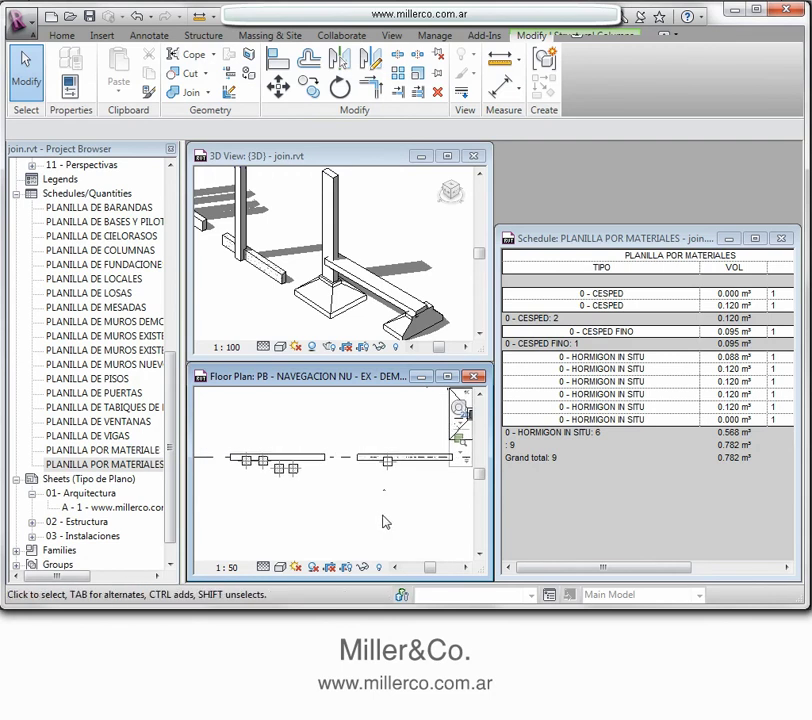
pyautogui.press('Escape')
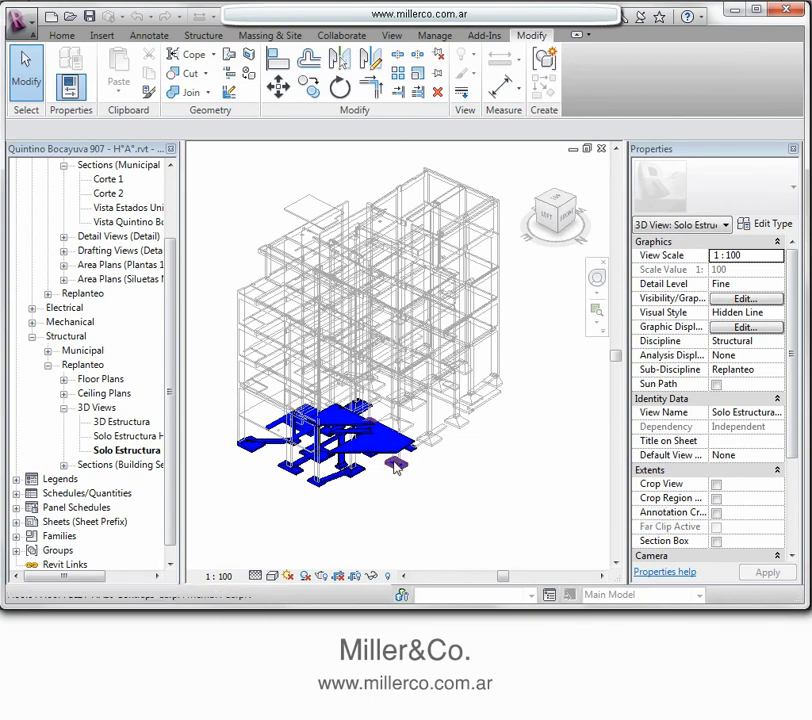
# Try to mark the structural elements at the building's rear right corner as PROBETADA in the Solo Estructura 3D view.
pyautogui.moveTo(448, 507)
pyautogui.mouseDown(button='middle')
pyautogui.moveTo(480, 511)
pyautogui.moveTo(455, 510)
pyautogui.mouseUp(button='middle')
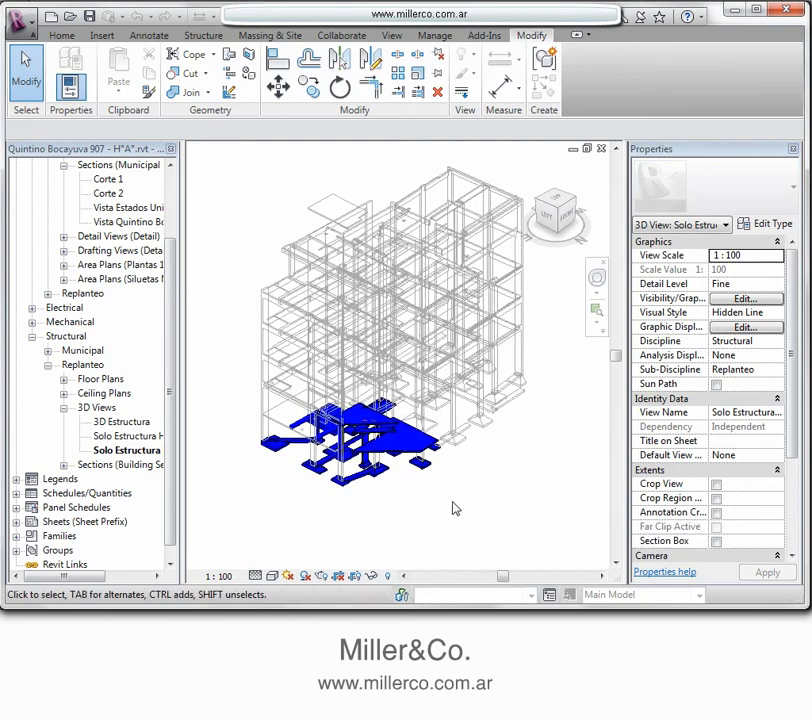
pyautogui.moveTo(500, 467); pyautogui.dragTo(470, 461, button='middle')
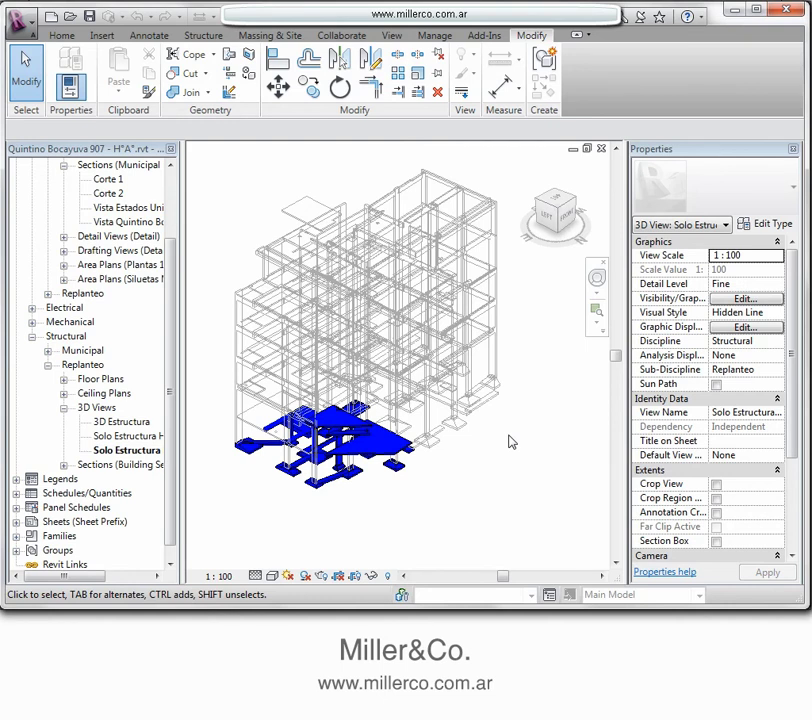
pyautogui.moveTo(521, 414); pyautogui.dragTo(405, 155)
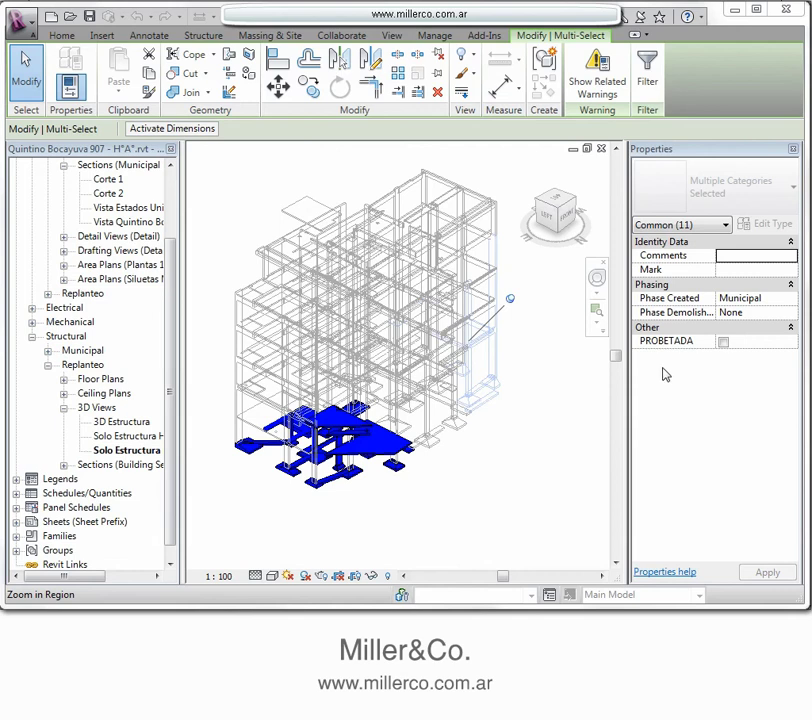
pyautogui.click(723, 341)
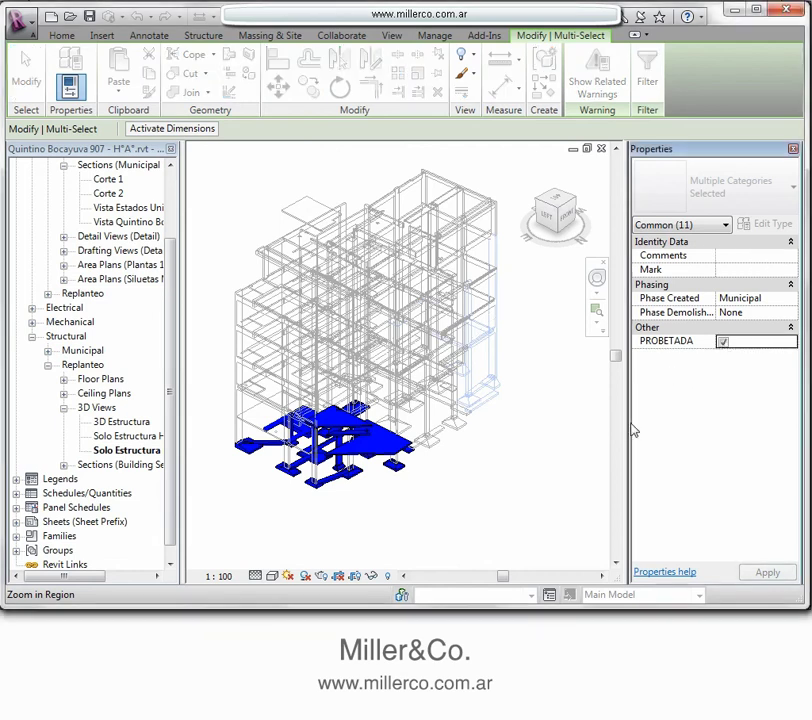
pyautogui.click(536, 471)
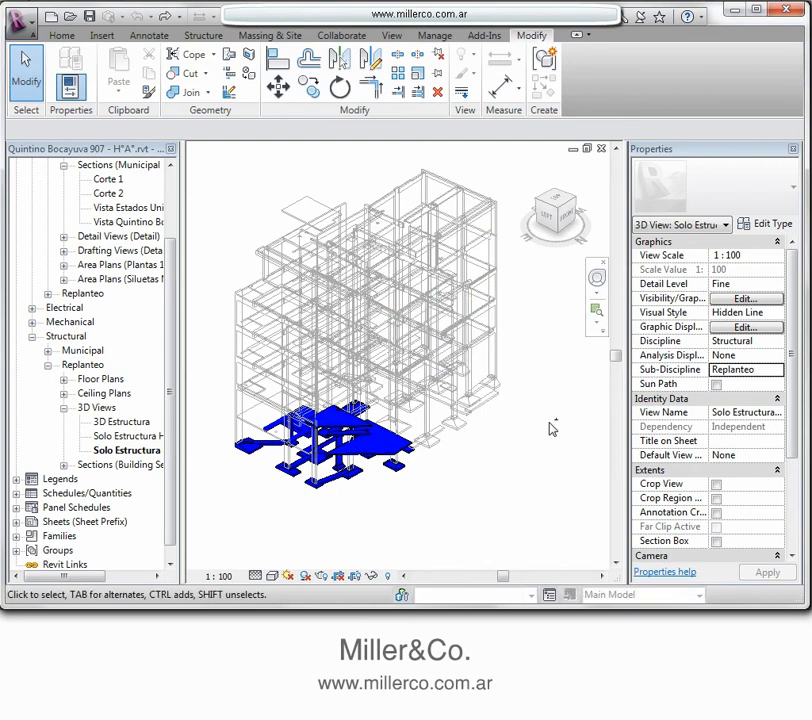
# Switch to Navisworks and select the PROBETADO search set to examine its elements in the structure model.
pyautogui.moveTo(536, 413); pyautogui.dragTo(556, 464, button='middle')
pyautogui.scroll(1, 540, 430)
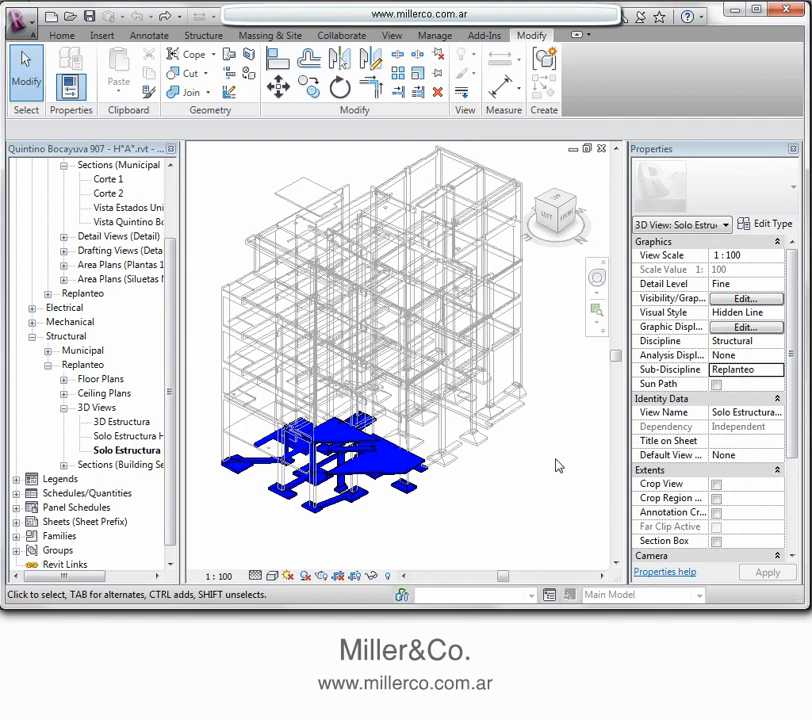
pyautogui.hotkey('alt', 'Tab')
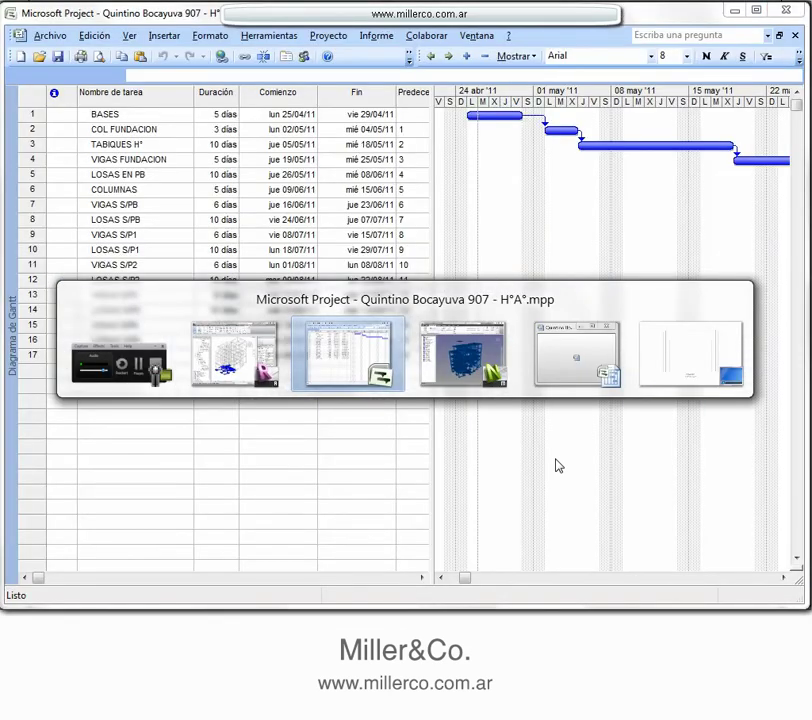
pyautogui.hotkey('alt', 'Tab')
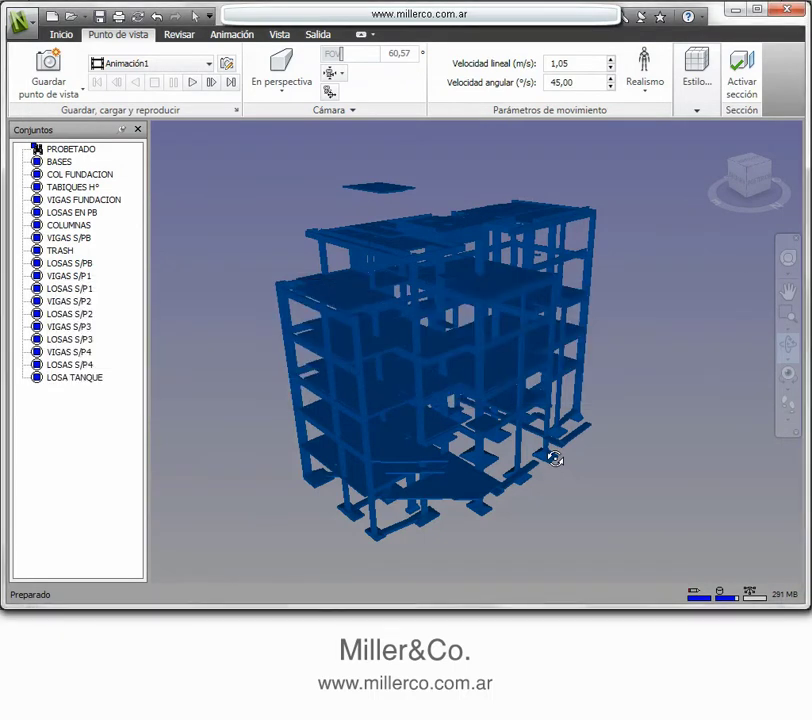
pyautogui.moveTo(462, 283)
pyautogui.mouseDown()
pyautogui.moveTo(471, 323)
pyautogui.moveTo(456, 344)
pyautogui.moveTo(437, 283)
pyautogui.moveTo(337, 287)
pyautogui.moveTo(453, 283)
pyautogui.moveTo(420, 276)
pyautogui.moveTo(489, 324)
pyautogui.moveTo(444, 286)
pyautogui.moveTo(430, 286)
pyautogui.mouseUp()
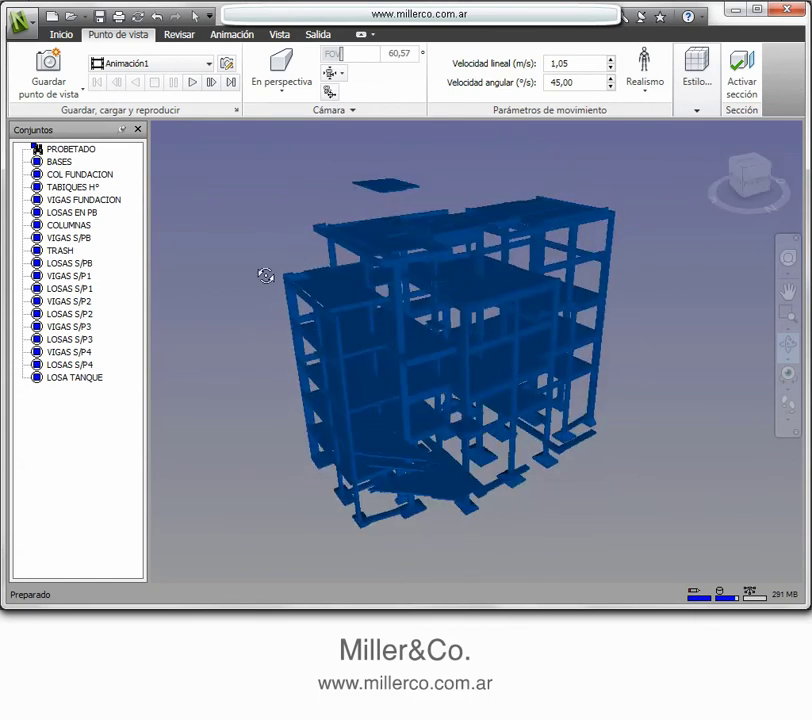
pyautogui.click(76, 150)
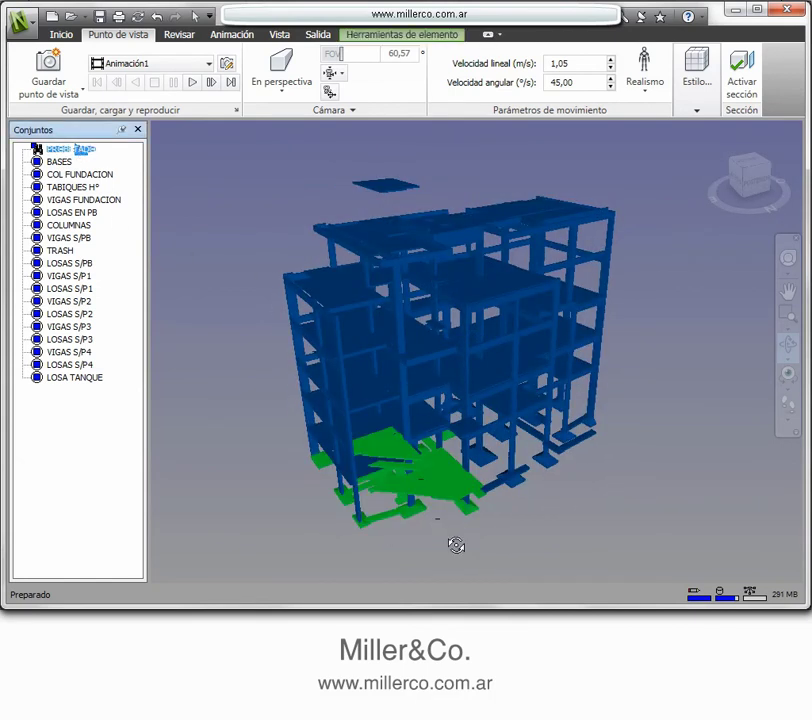
pyautogui.moveTo(467, 382); pyautogui.dragTo(431, 361)
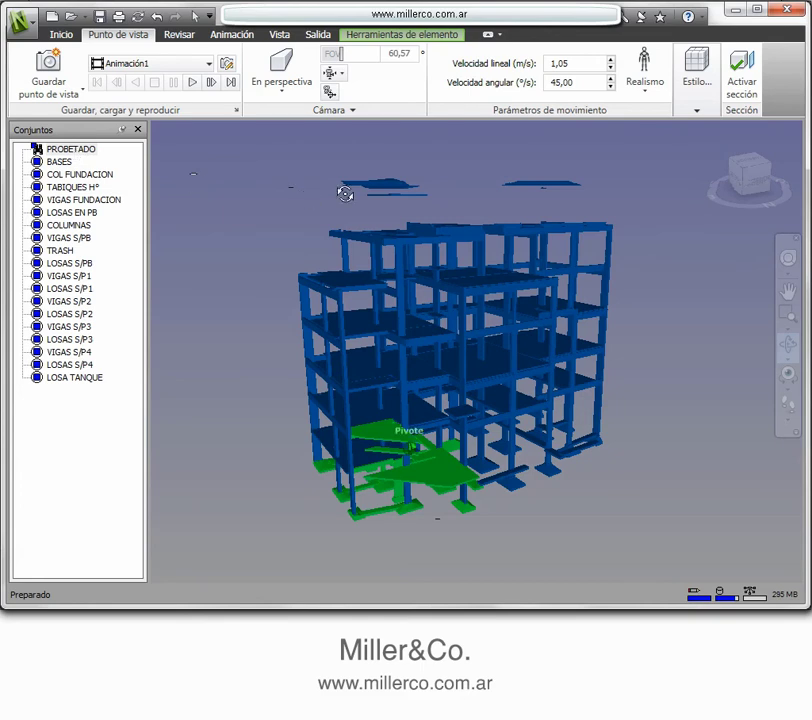
pyautogui.moveTo(344, 188); pyautogui.dragTo(344, 199)
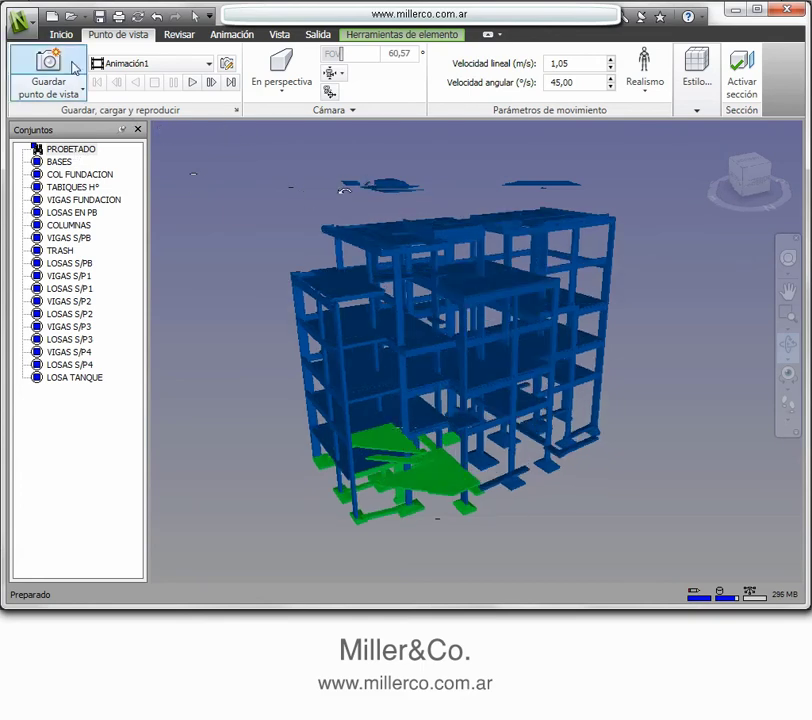
# Start a new empty scene in Navisworks and switch back to the Revit structure model.
pyautogui.click(52, 20)
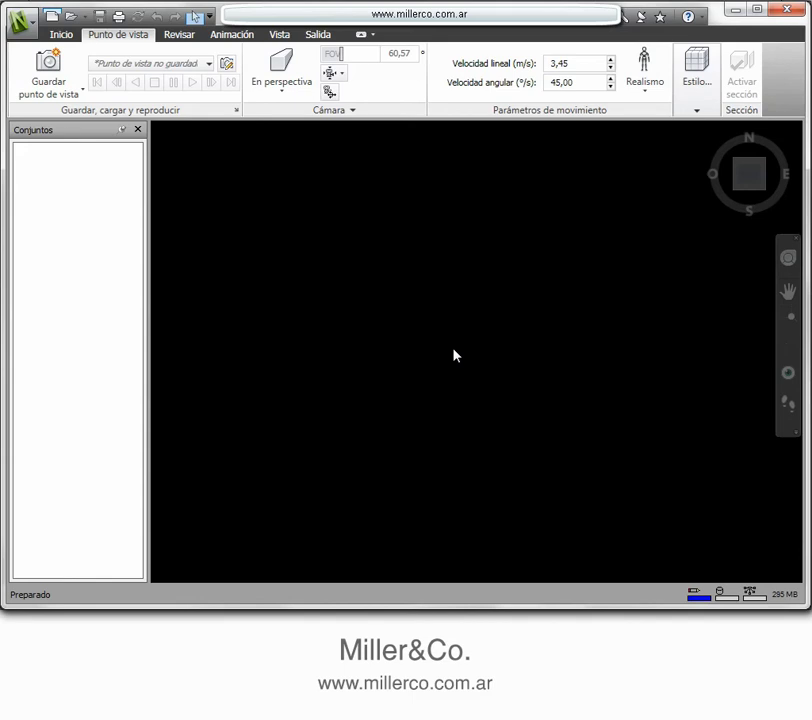
pyautogui.hotkey('alt', 'Tab')
pyautogui.hotkey('alt', 'Tab')
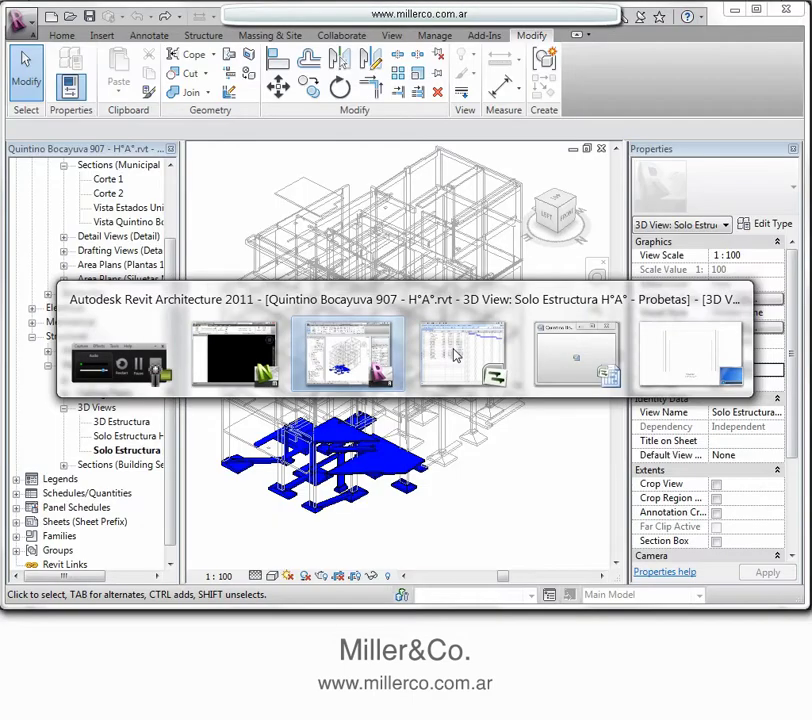
# Select the structural elements across the building's front and lower floors and mark them as PROBETADA.
pyautogui.moveTo(270, 375); pyautogui.dragTo(210, 330)
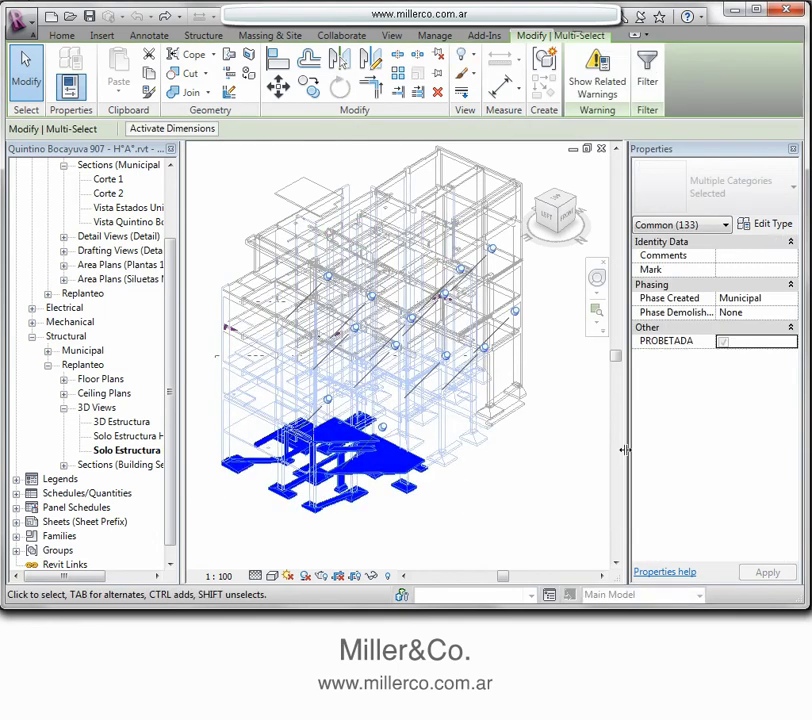
pyautogui.click(723, 342)
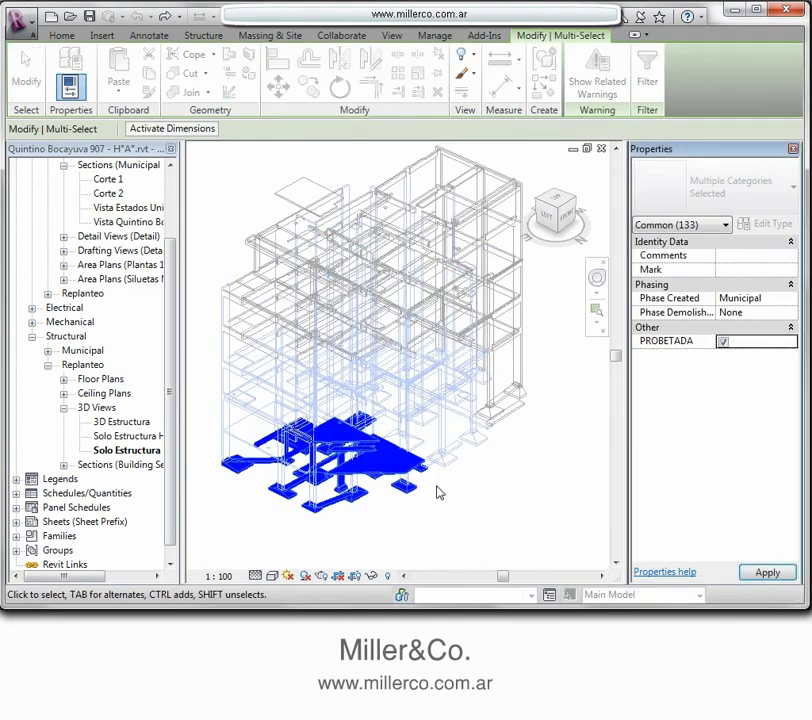
pyautogui.click(520, 512)
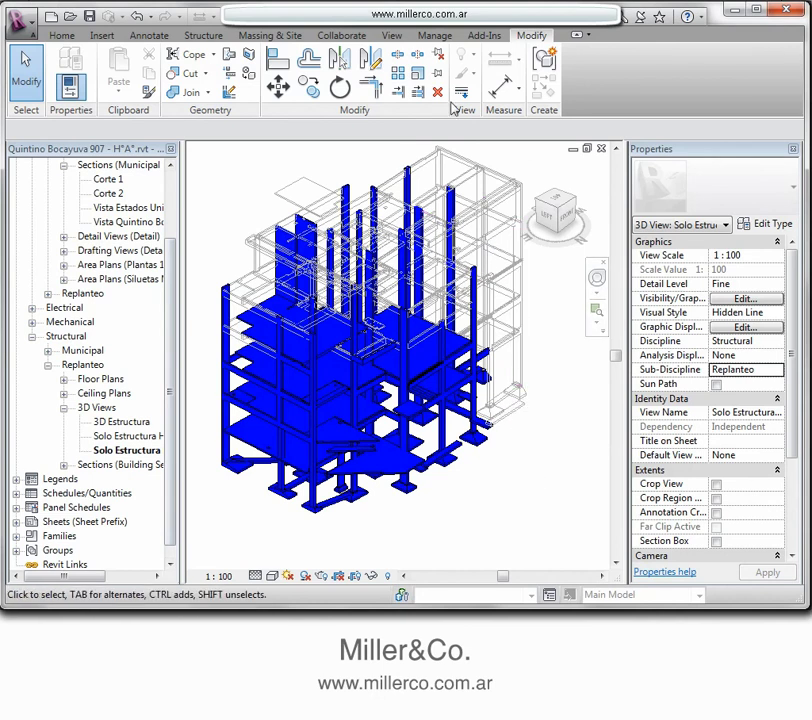
# Export the structure model to Navisworks, overwriting the existing H°A° .nwc file.
pyautogui.click(486, 36)
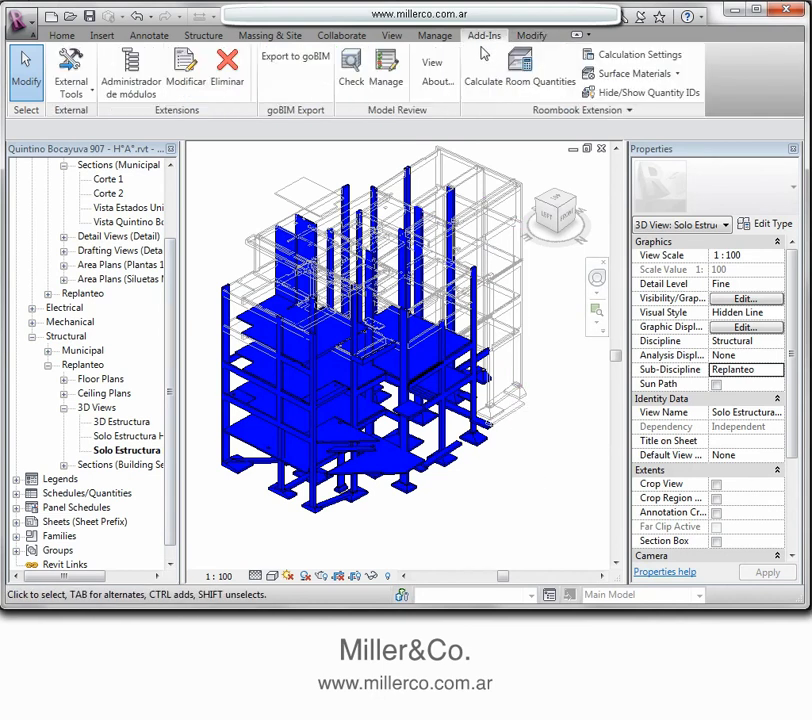
pyautogui.click(70, 80)
pyautogui.click(108, 270)
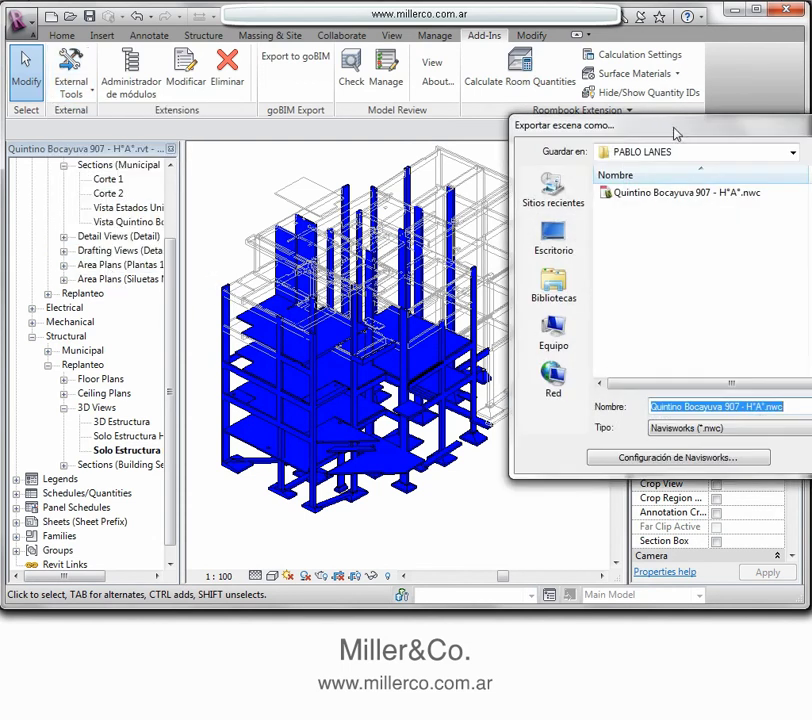
pyautogui.moveTo(677, 133); pyautogui.dragTo(380, 120)
pyautogui.click(381, 180)
pyautogui.click(607, 394)
pyautogui.click(440, 352)
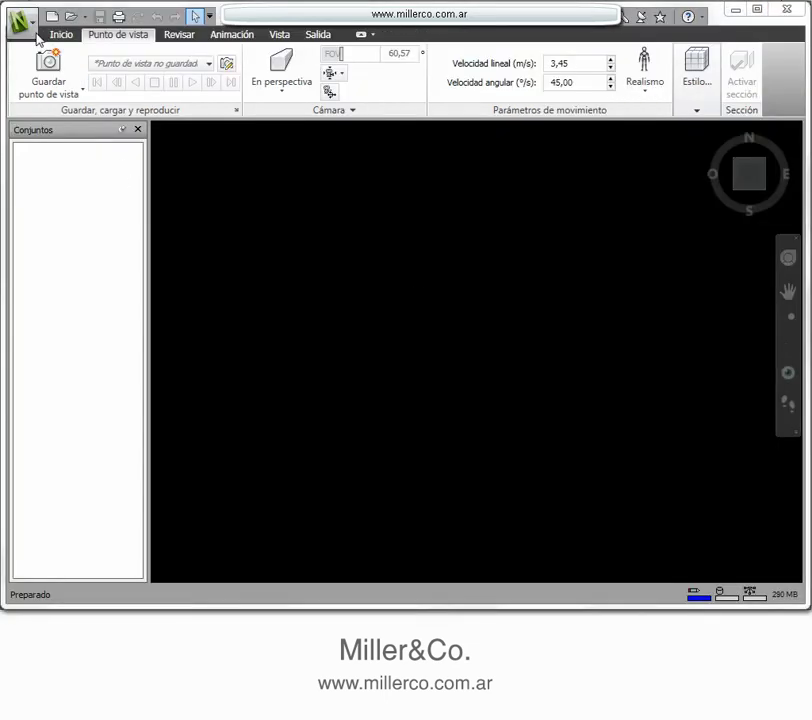
# Reopen the structure scene in Navisworks and select the PROBETADO search set in the updated model.
pyautogui.click(30, 36)
pyautogui.click(174, 105)
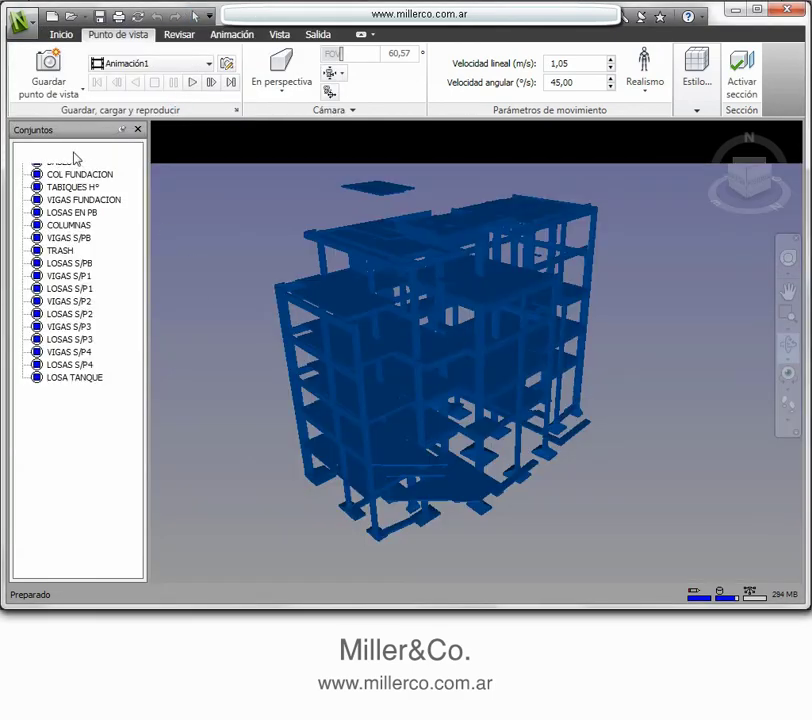
pyautogui.click(76, 151)
pyautogui.moveTo(508, 411); pyautogui.dragTo(657, 357)
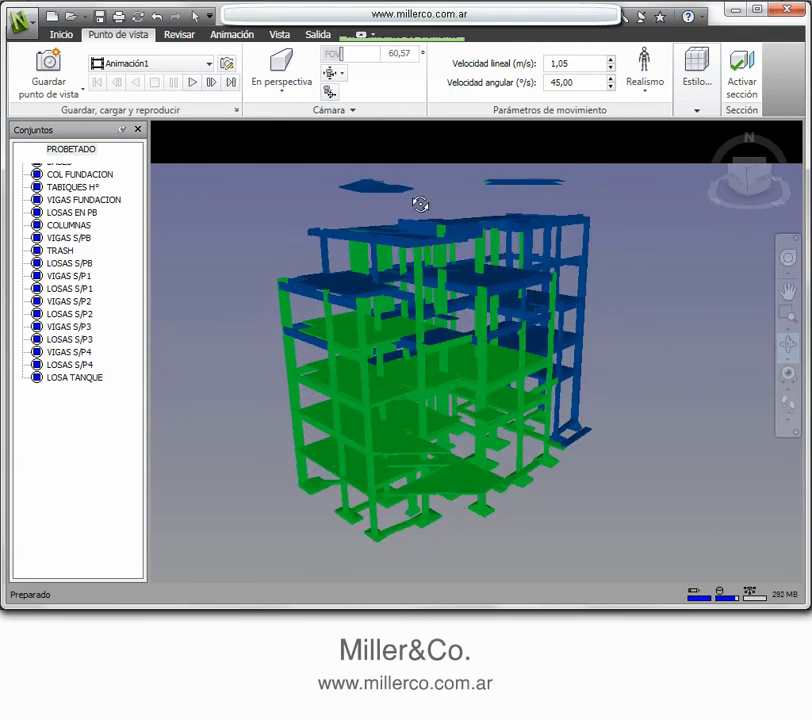
# Hide the elements outside the PROBETADO selection to inspect the tested structure, and show all elements again.
pyautogui.click(61, 34)
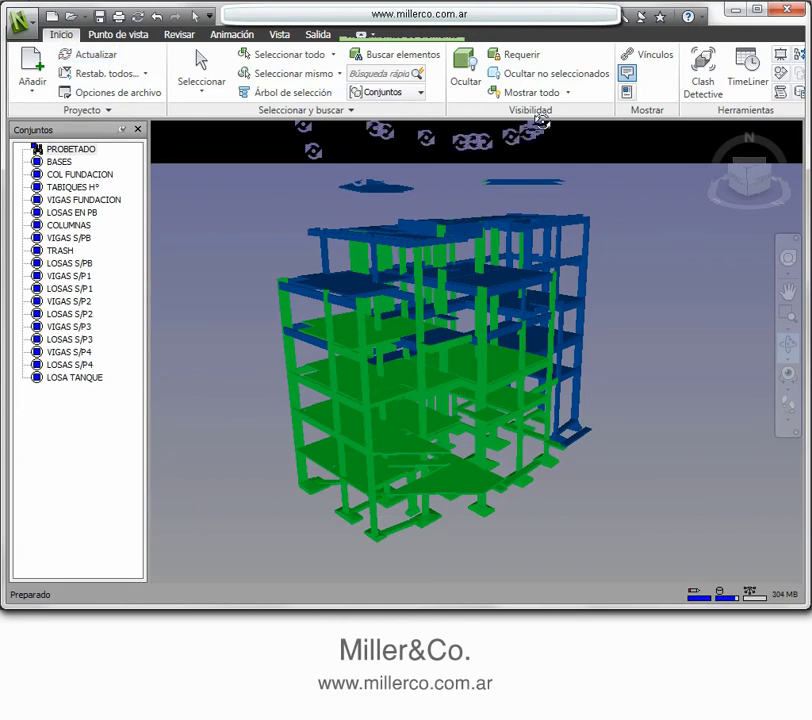
pyautogui.click(565, 78)
pyautogui.moveTo(607, 252); pyautogui.dragTo(582, 344)
pyautogui.press('Escape')
pyautogui.scroll(2, 582, 344)
pyautogui.moveTo(636, 340)
pyautogui.mouseDown()
pyautogui.moveTo(625, 308)
pyautogui.moveTo(630, 378)
pyautogui.moveTo(567, 377)
pyautogui.moveTo(596, 357)
pyautogui.moveTo(602, 316)
pyautogui.moveTo(604, 382)
pyautogui.moveTo(616, 290)
pyautogui.moveTo(500, 389)
pyautogui.moveTo(480, 353)
pyautogui.moveTo(375, 332)
pyautogui.moveTo(553, 325)
pyautogui.moveTo(415, 326)
pyautogui.moveTo(388, 362)
pyautogui.moveTo(391, 406)
pyautogui.moveTo(393, 391)
pyautogui.moveTo(526, 341)
pyautogui.moveTo(535, 373)
pyautogui.moveTo(529, 344)
pyautogui.moveTo(511, 391)
pyautogui.moveTo(578, 320)
pyautogui.moveTo(575, 261)
pyautogui.moveTo(580, 370)
pyautogui.moveTo(576, 337)
pyautogui.moveTo(506, 312)
pyautogui.moveTo(662, 339)
pyautogui.moveTo(625, 358)
pyautogui.mouseUp()
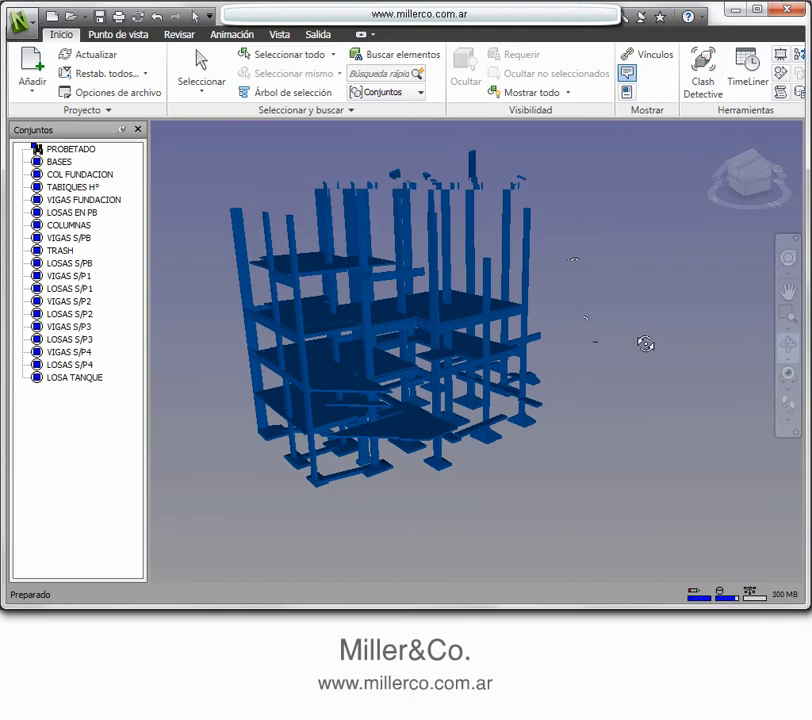
pyautogui.click(526, 92)
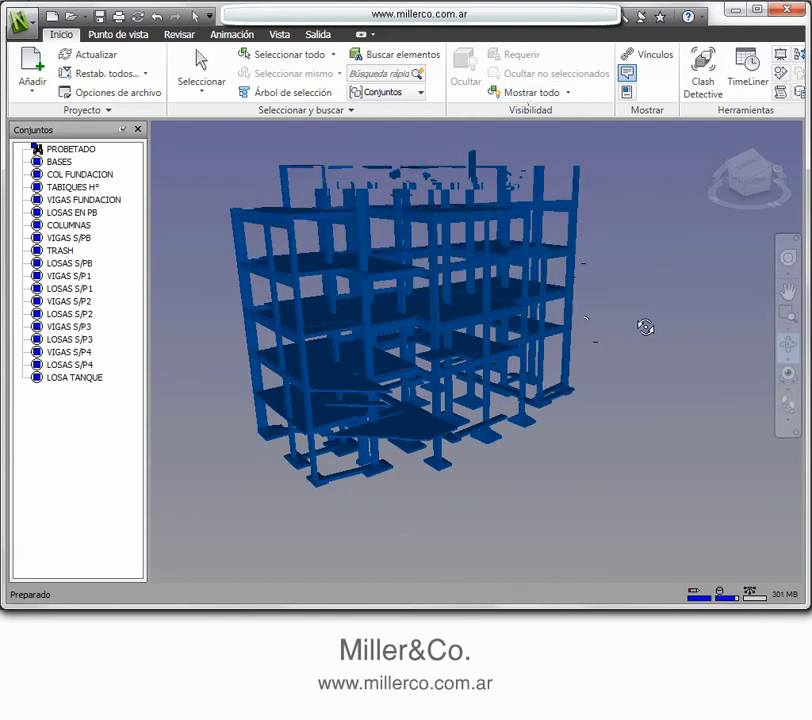
# Switch to Microsoft Project and review the concrete structure's task schedule and Gantt bars from BASES to LOSA TANQUE.
pyautogui.moveTo(633, 295); pyautogui.dragTo(633, 317)
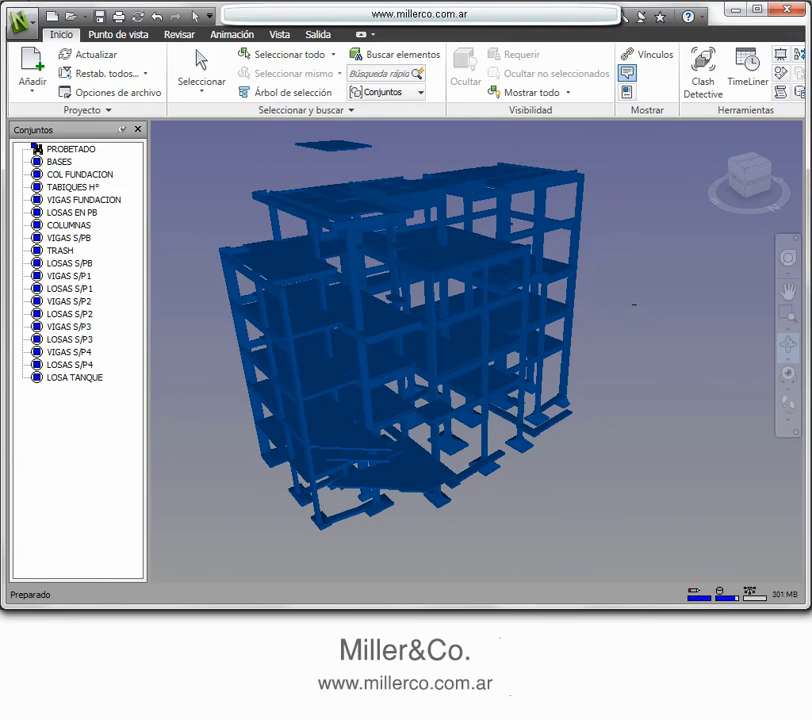
pyautogui.hotkey('alt', 'Tab')
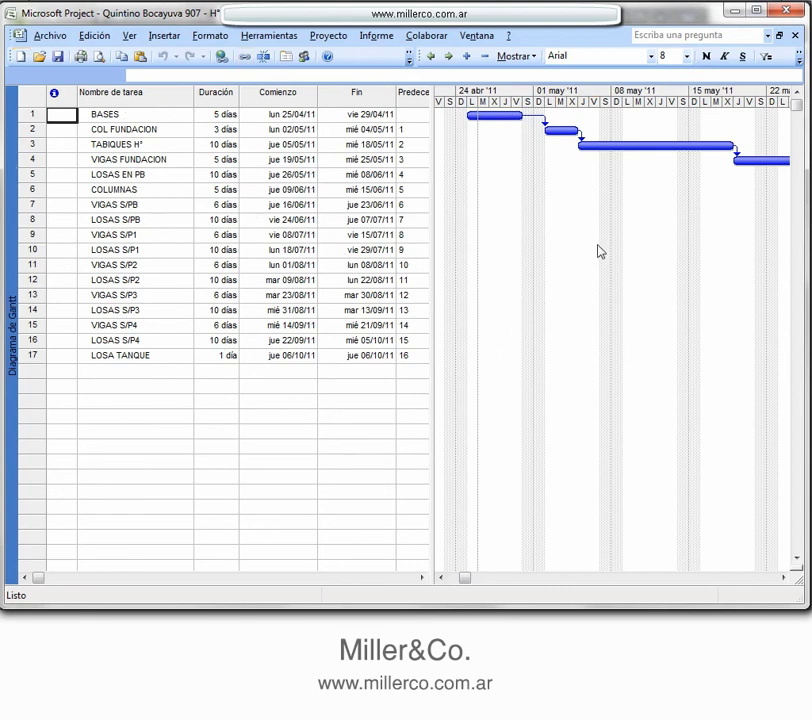
pyautogui.moveTo(468, 578)
pyautogui.mouseDown()
pyautogui.moveTo(589, 580)
pyautogui.moveTo(460, 580)
pyautogui.mouseUp()
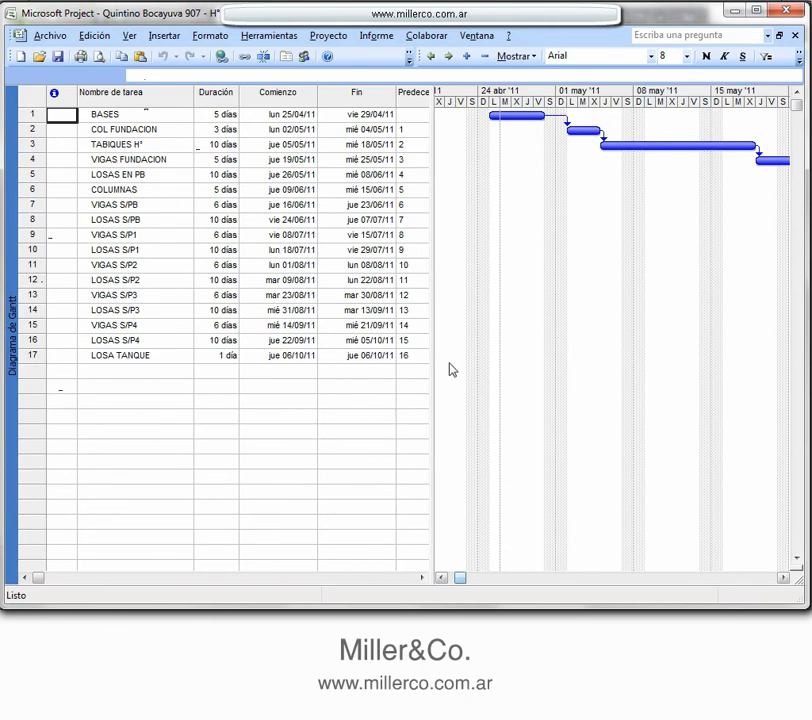
# Switch back to Navisworks and show the TimeLiner task list docked below the model.
pyautogui.press('super+Tab')
pyautogui.press('super+Tab')
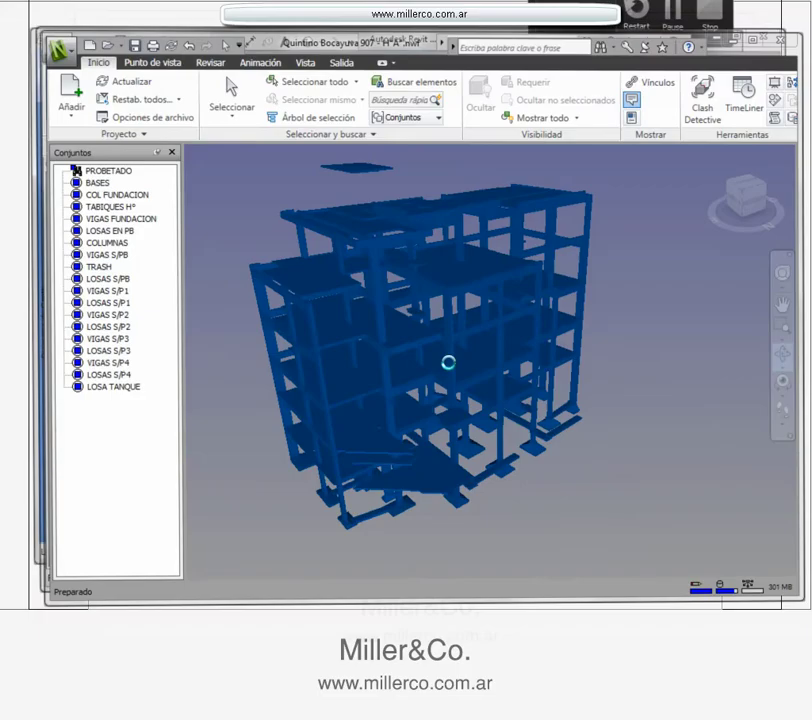
pyautogui.moveTo(450, 365); pyautogui.dragTo(573, 326)
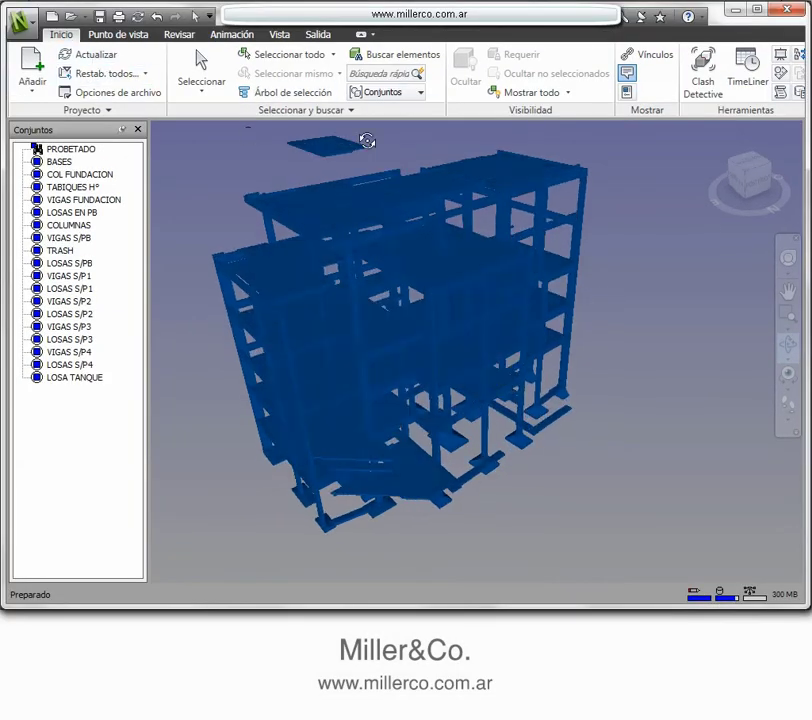
pyautogui.click(747, 78)
pyautogui.doubleClick(370, 437)
pyautogui.moveTo(386, 436); pyautogui.dragTo(404, 565)
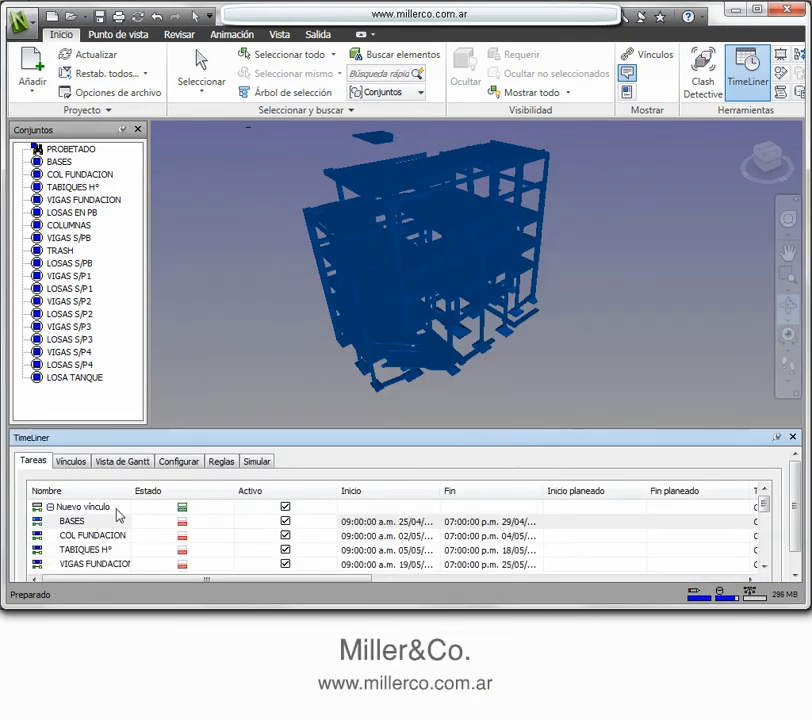
# Examine the structural tasks and their real dates in TimeLiner's Gantt view, from the foundations to the upper-floor beams and slabs.
pyautogui.click(124, 461)
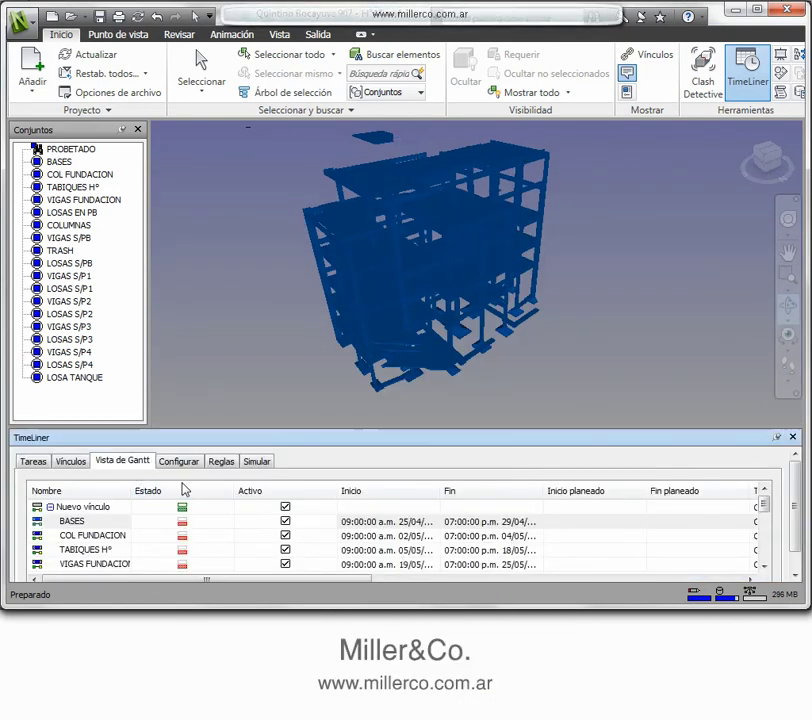
pyautogui.scroll(-1, 797, 522)
pyautogui.moveTo(627, 580); pyautogui.dragTo(678, 576)
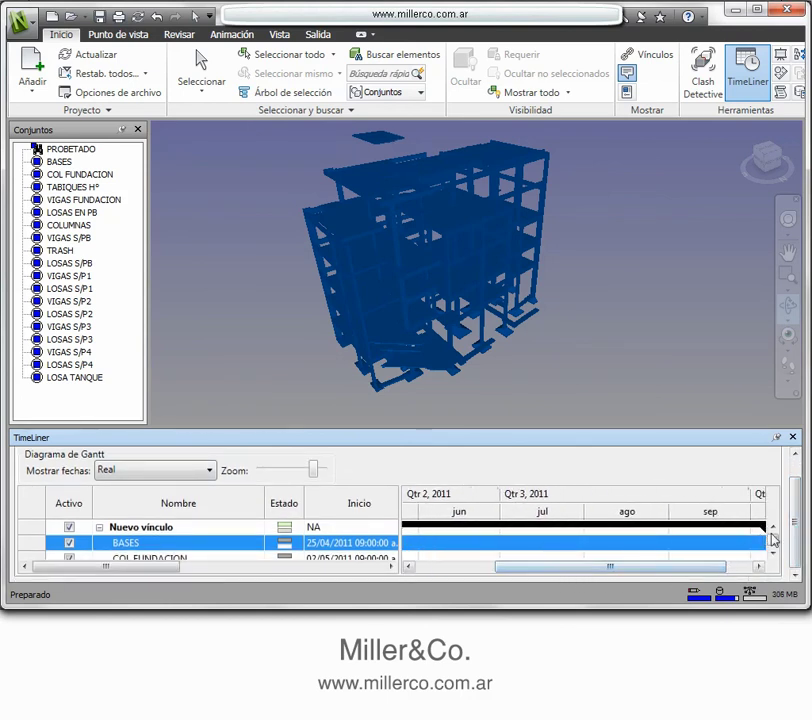
pyautogui.click(772, 556)
pyautogui.click(772, 556)
pyautogui.click(772, 556)
pyautogui.click(772, 556)
pyautogui.click(772, 556)
pyautogui.click(772, 556)
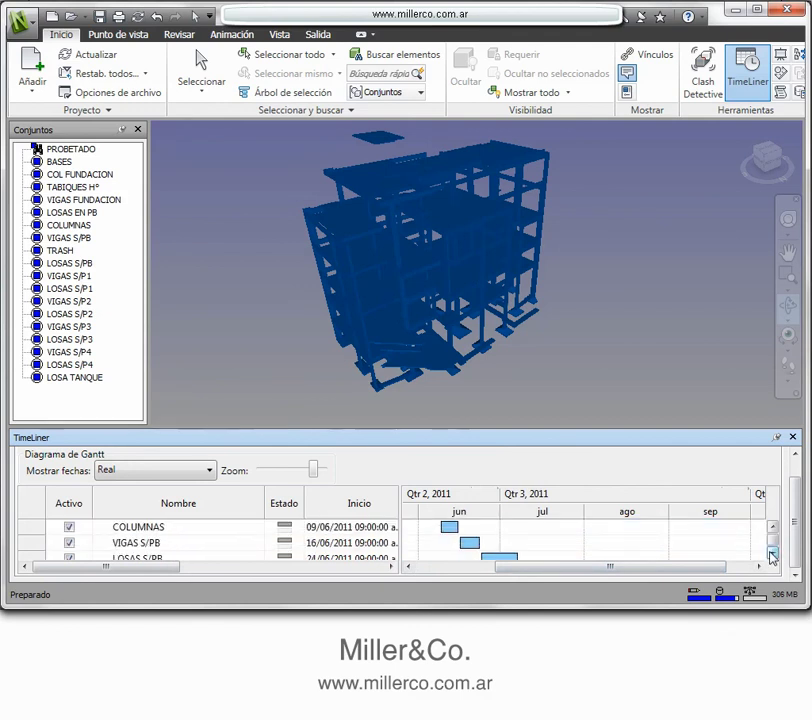
pyautogui.click(772, 556)
pyautogui.moveTo(653, 576); pyautogui.dragTo(609, 578)
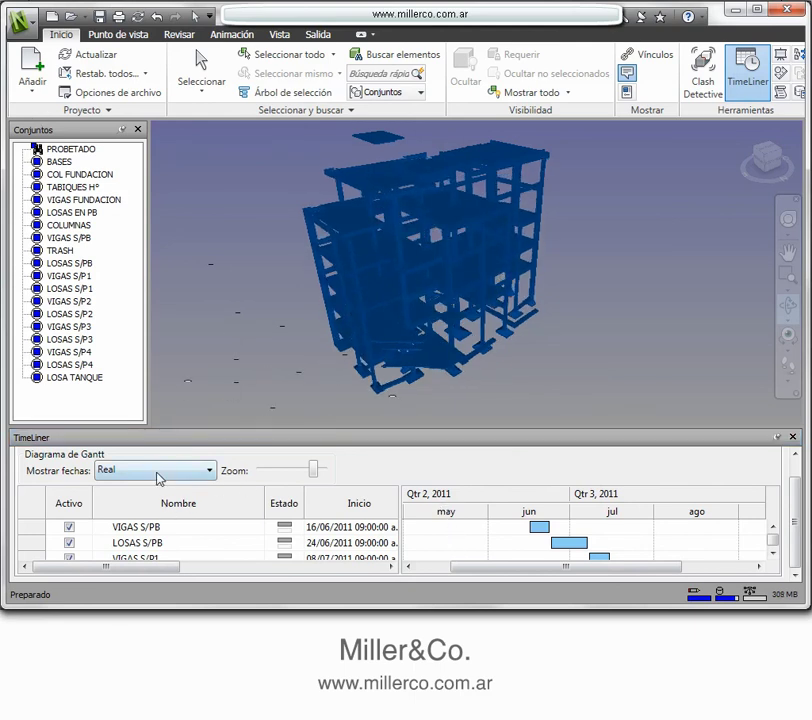
pyautogui.scroll(3, 785, 507)
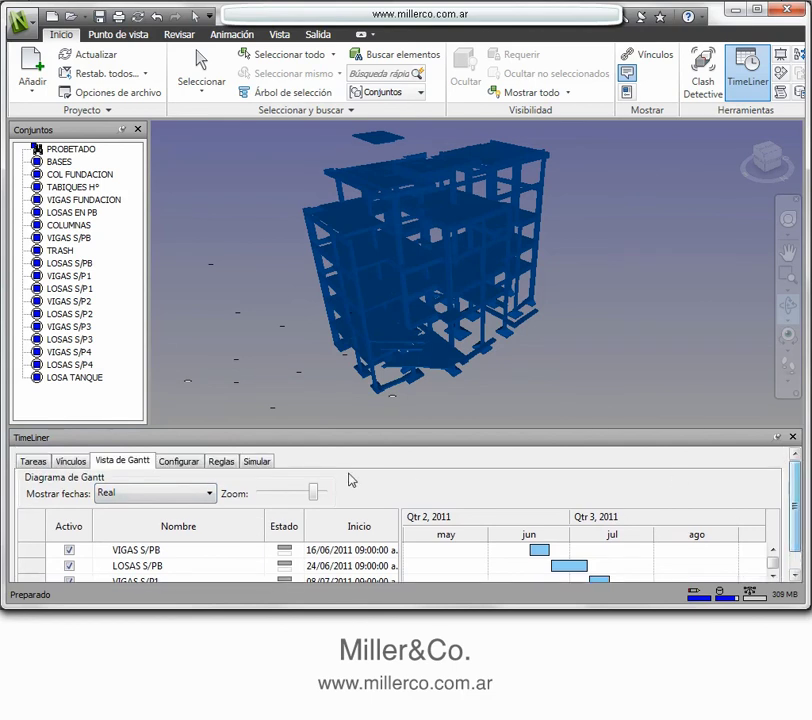
# Play the TimeLiner construction simulation together with the Animación1 viewpoint animation, and inspect the structure from another angle at the end.
pyautogui.click(258, 461)
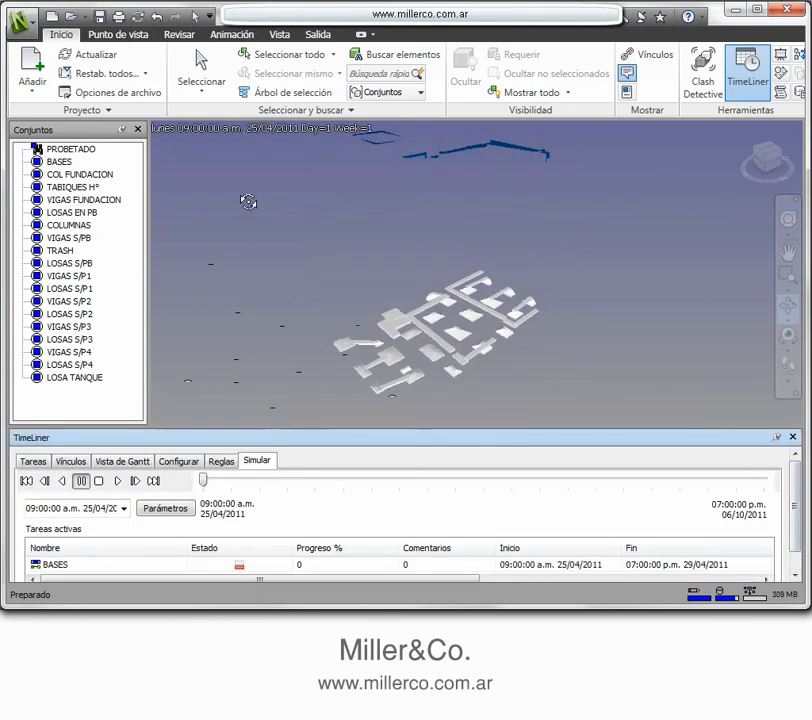
pyautogui.click(124, 36)
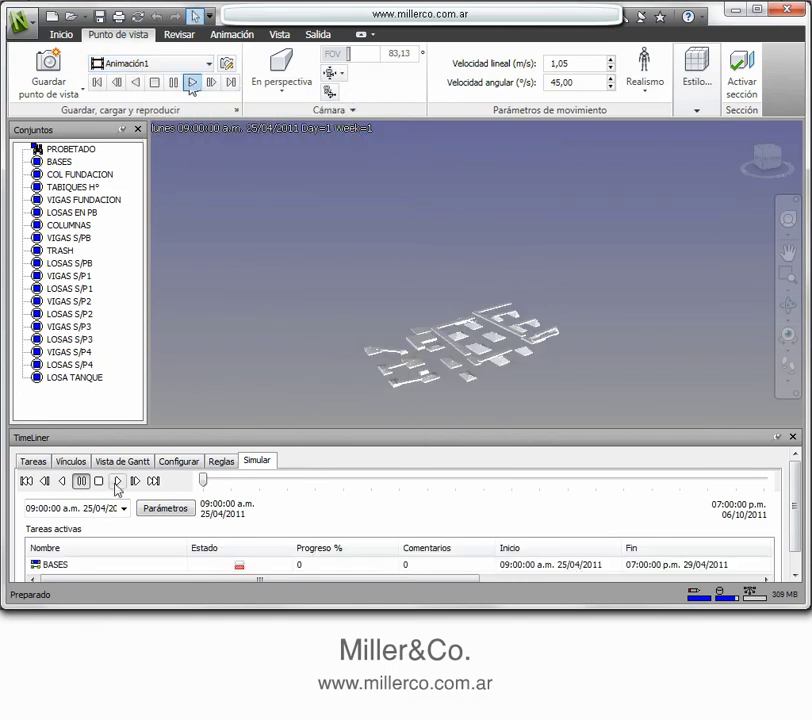
pyautogui.click(118, 480)
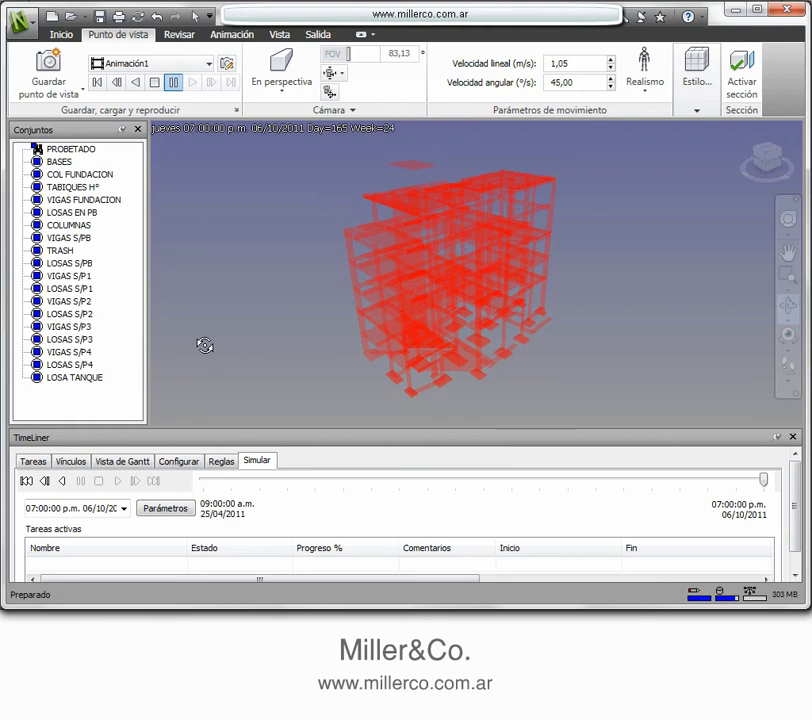
pyautogui.moveTo(346, 317); pyautogui.dragTo(459, 265)
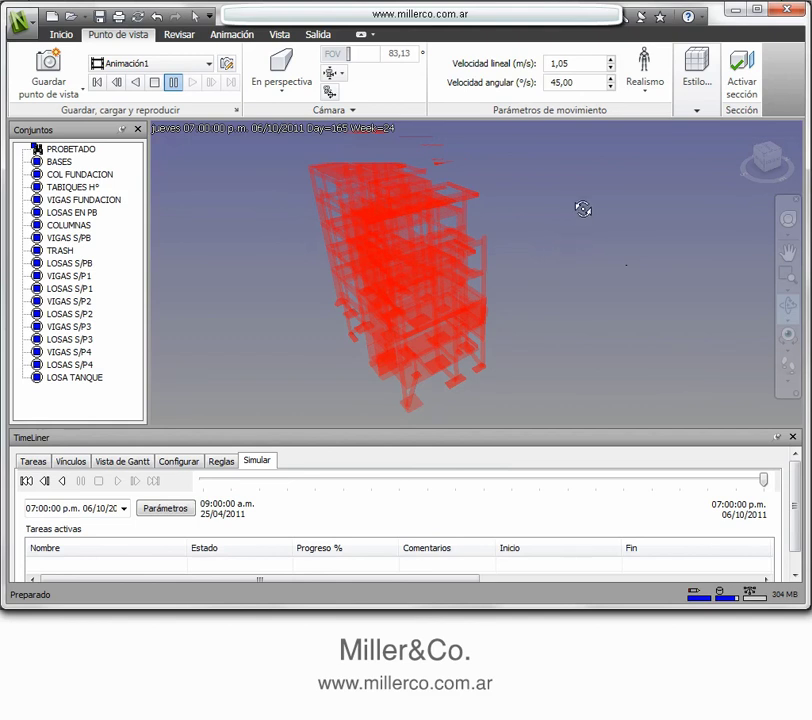